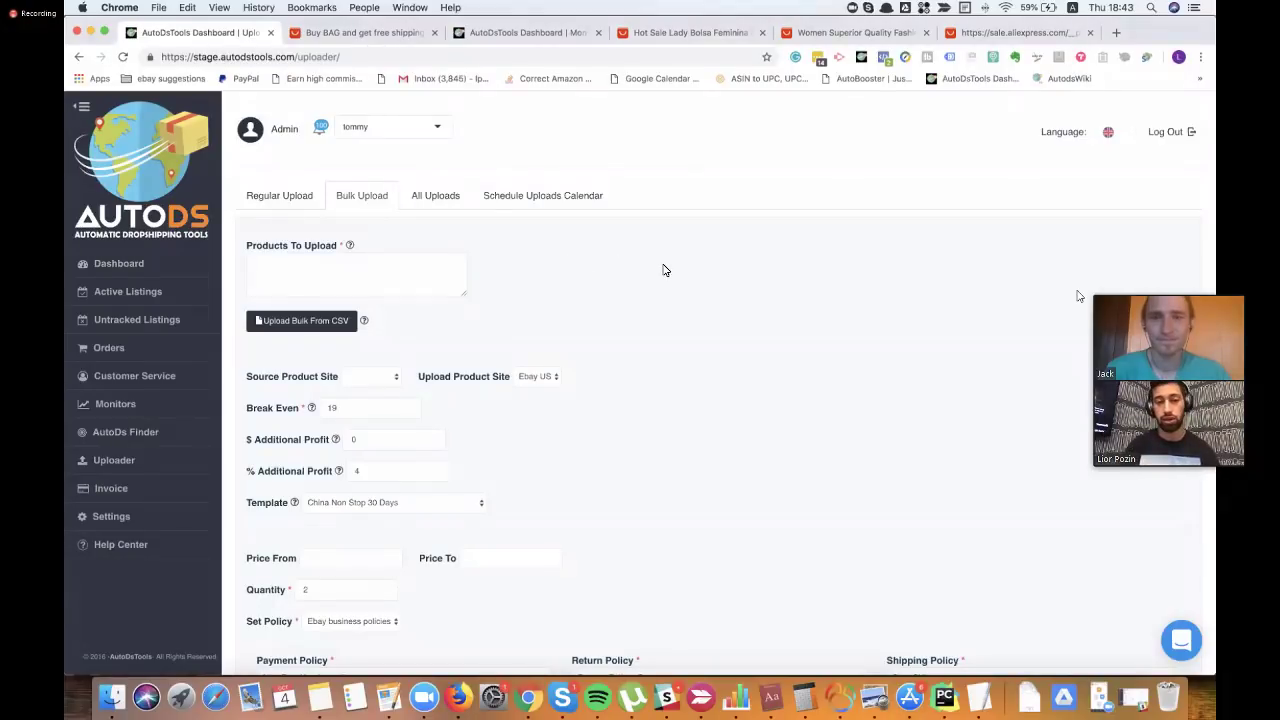
- Switch to the AliExpress bag search results and look through the listed products, their prices and order counts
left_click(373, 38)
scroll(807, 345, "down", 3)
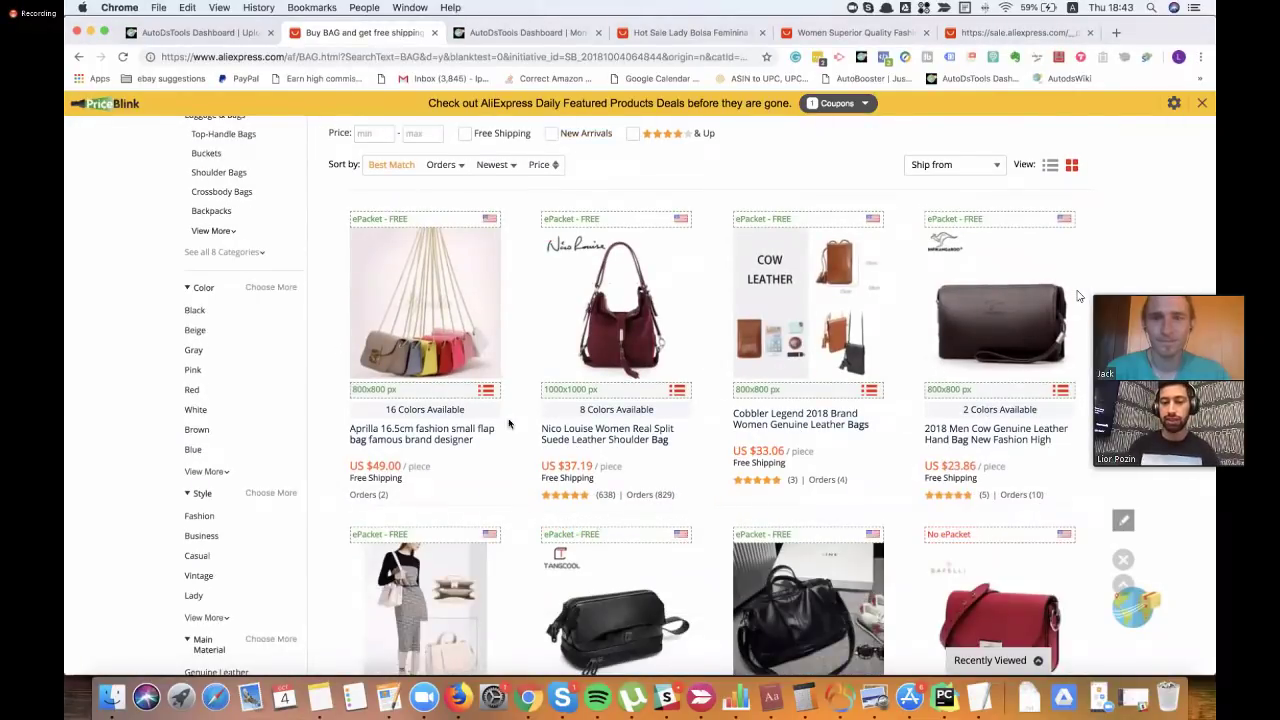
scroll(515, 475, "down", 1)
scroll(515, 475, "down", 4)
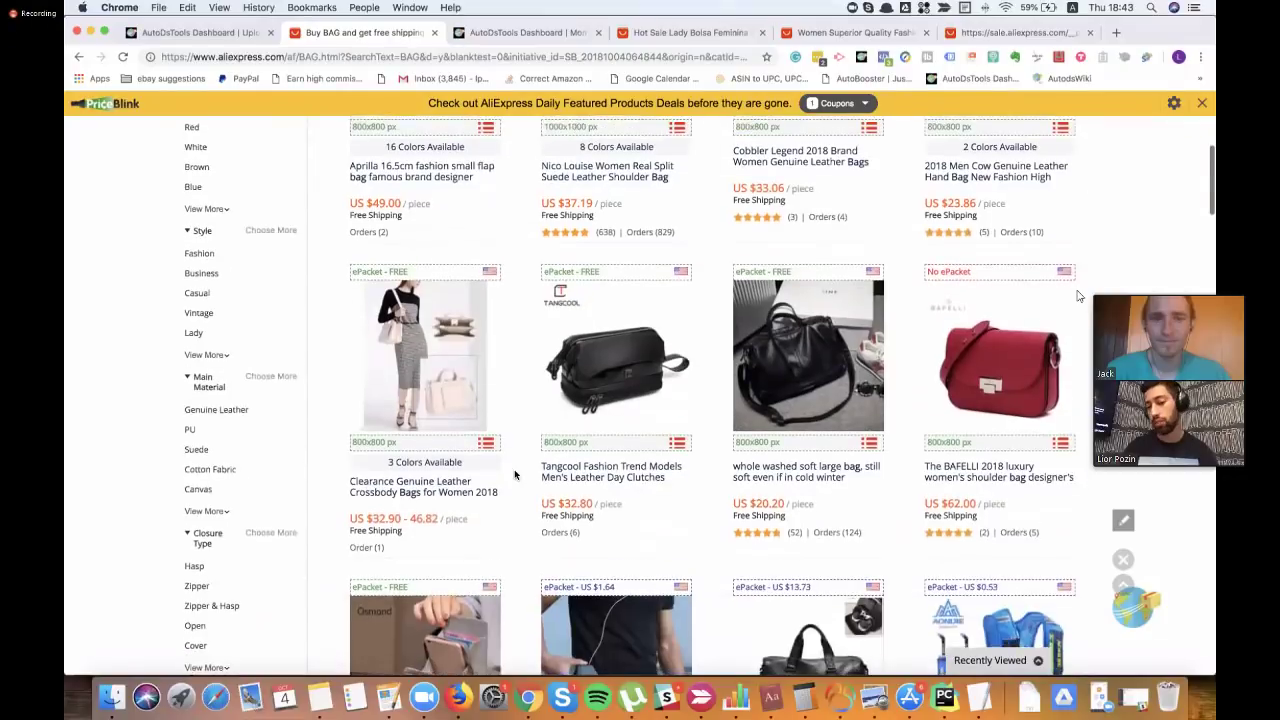
scroll(515, 475, "up", 3)
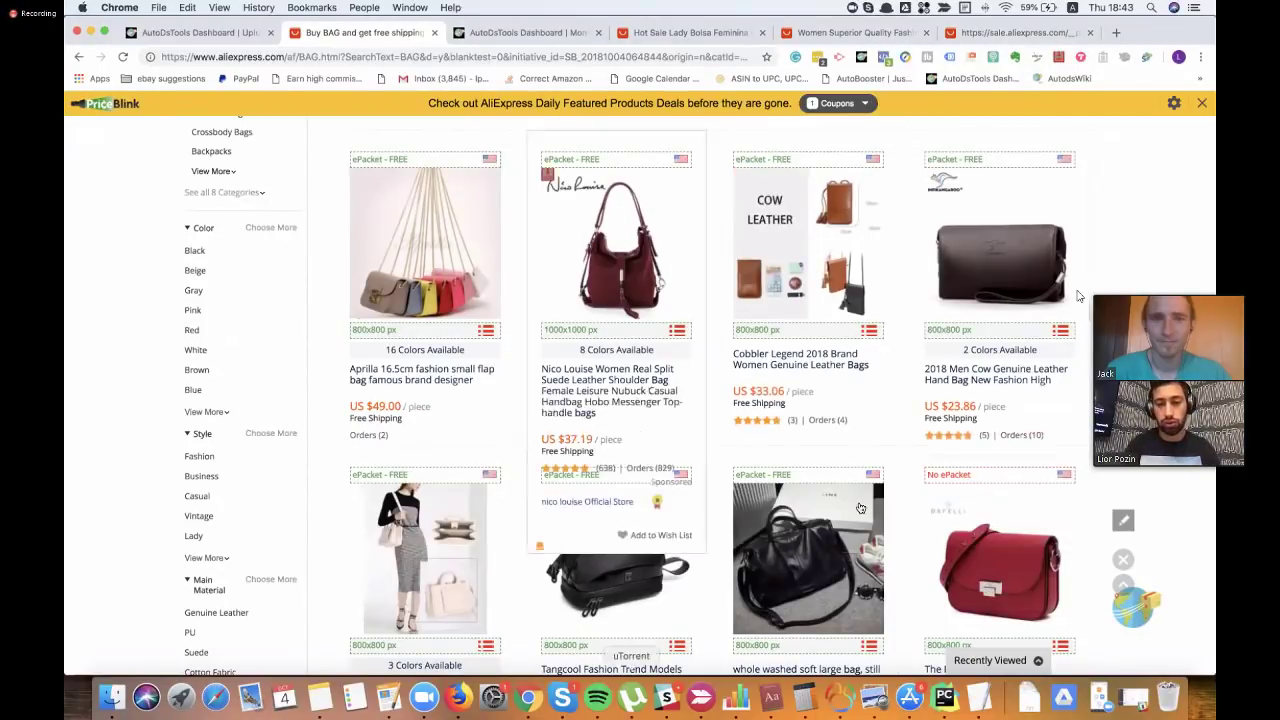
scroll(767, 507, "down", 5)
scroll(767, 507, "down", 10)
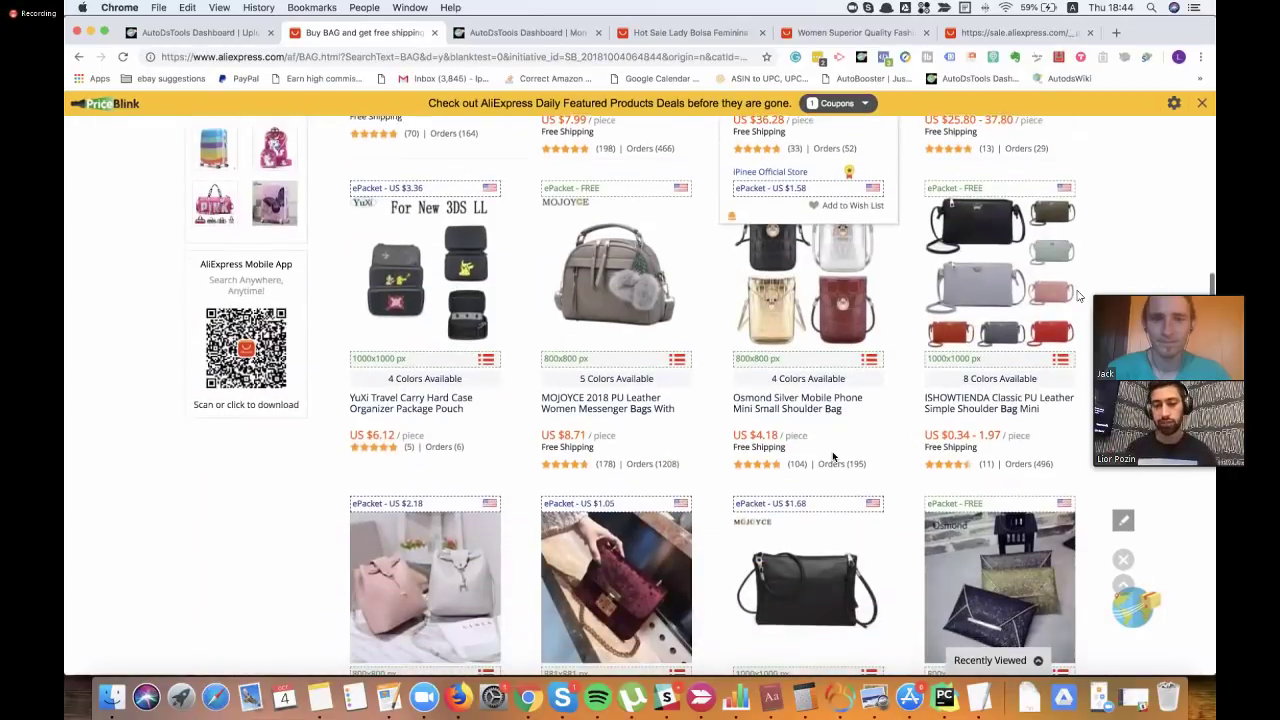
scroll(833, 457, "down", 10)
- Open the AutoDS Item Grabber, clear its list and extract the product IDs from this results page
left_click(1140, 610)
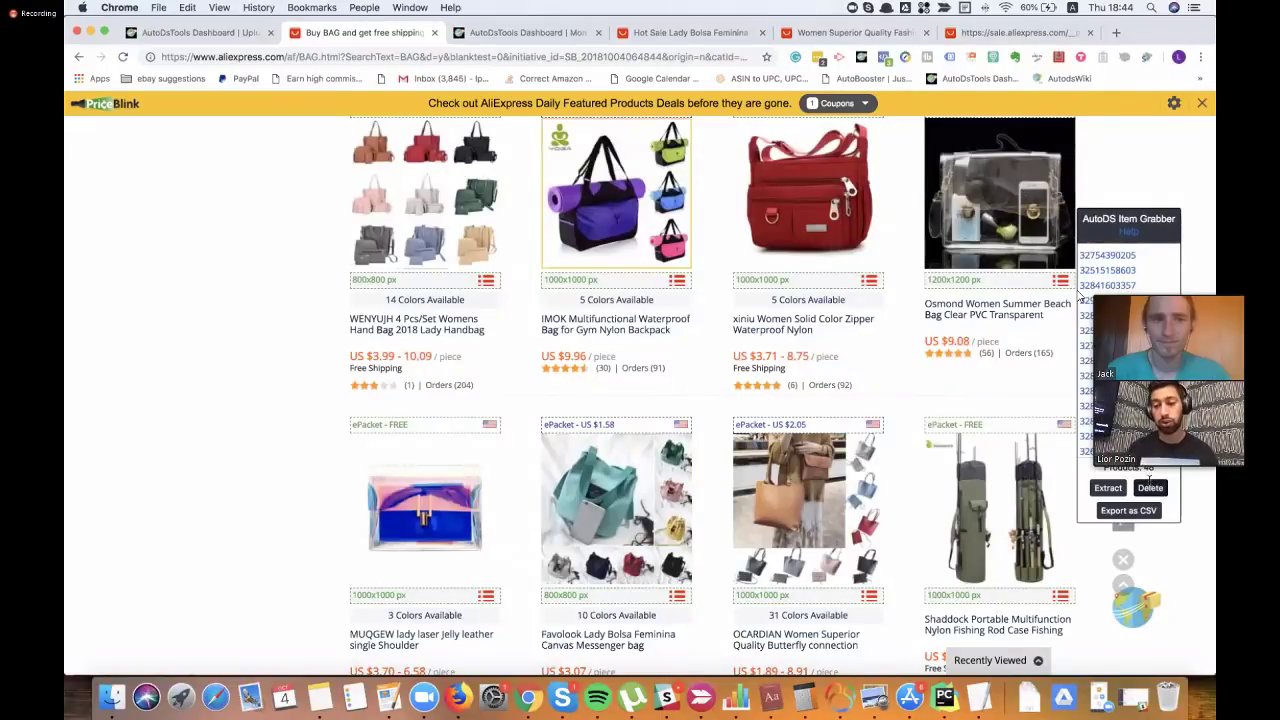
scroll(1005, 490, "down", 5)
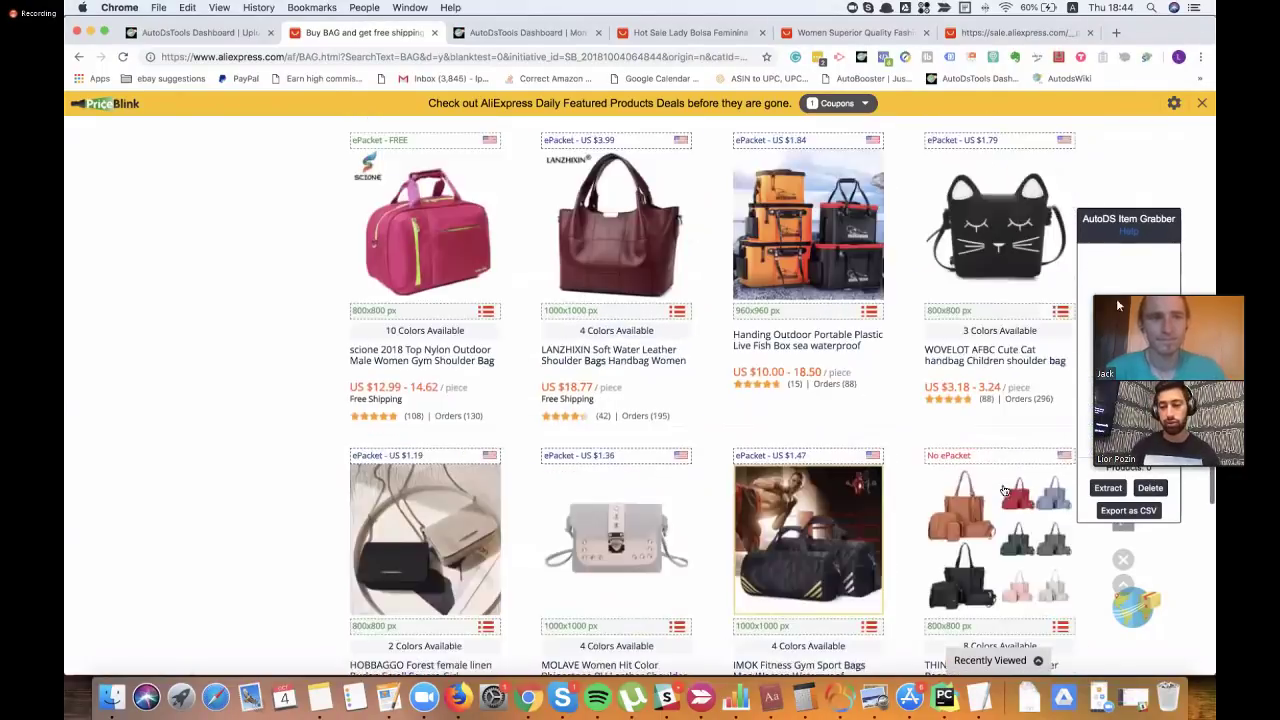
scroll(1005, 490, "down", 2)
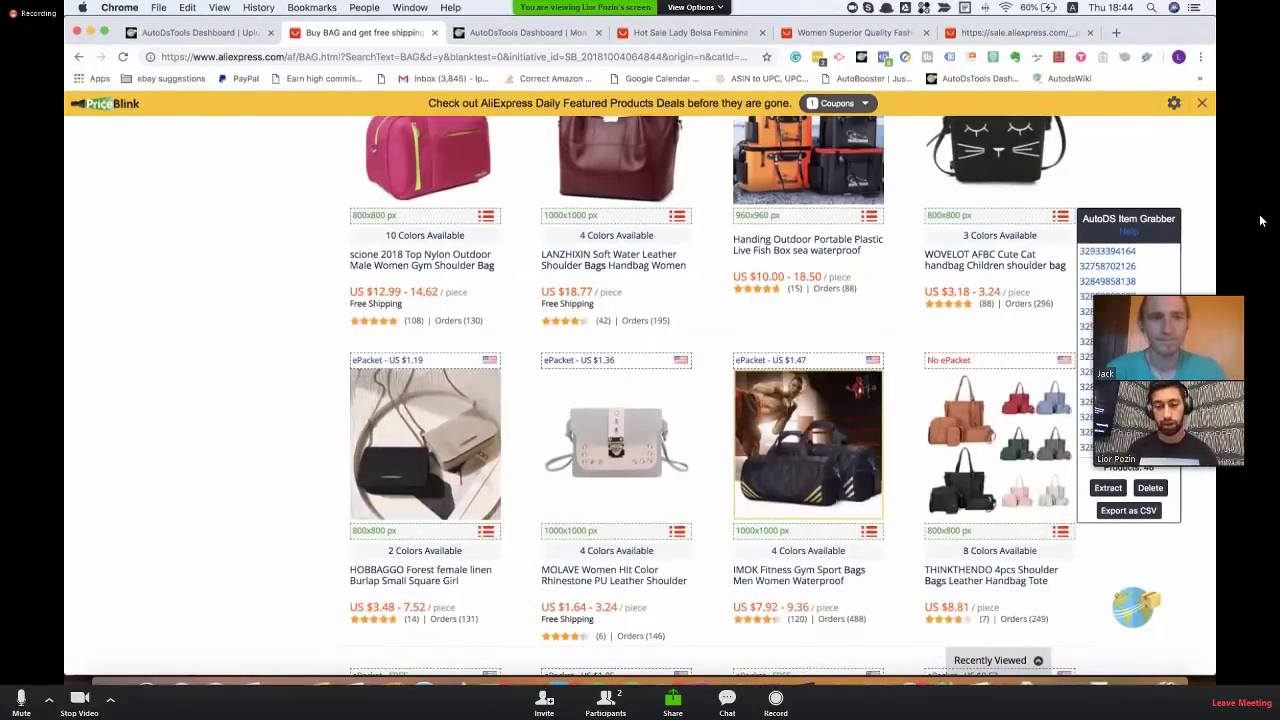
- Go to the next page of AliExpress bag results and extract its product IDs into the grabber list
scroll(1260, 220, "down", 9)
scroll(1260, 220, "down", 5)
scroll(1260, 220, "up", 5)
left_click(387, 513)
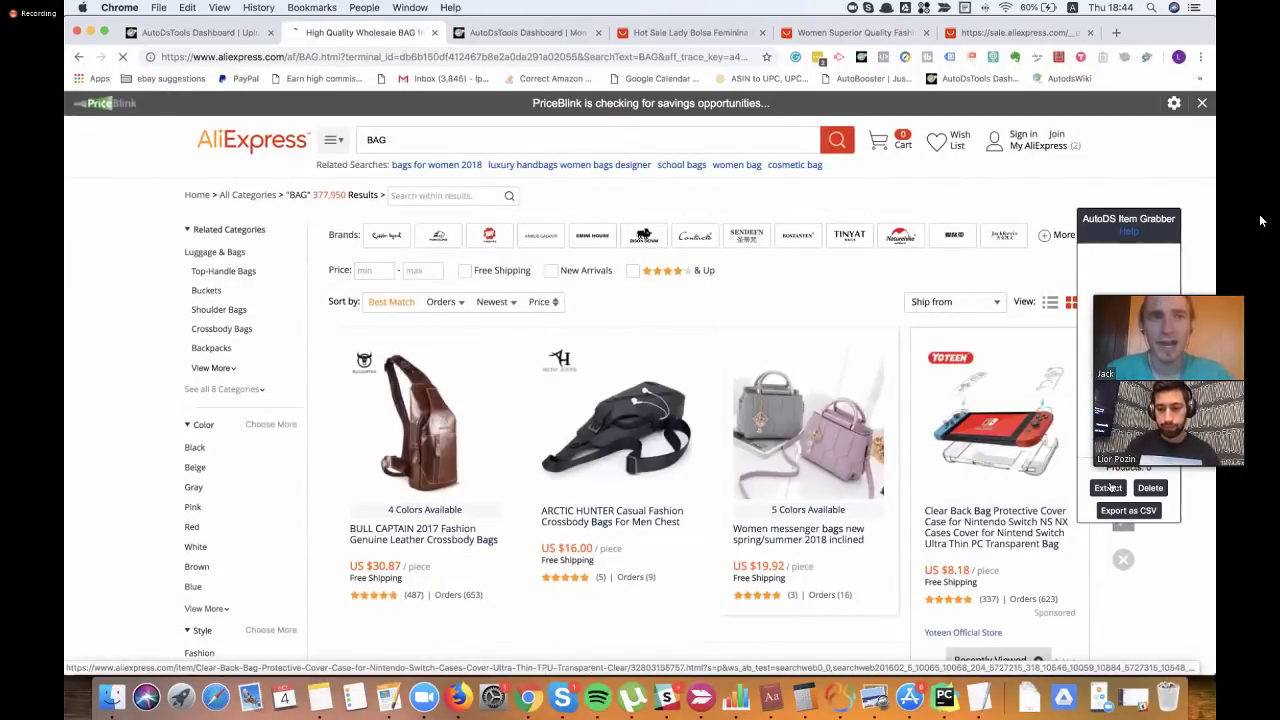
left_click(1107, 487)
left_click(1100, 487)
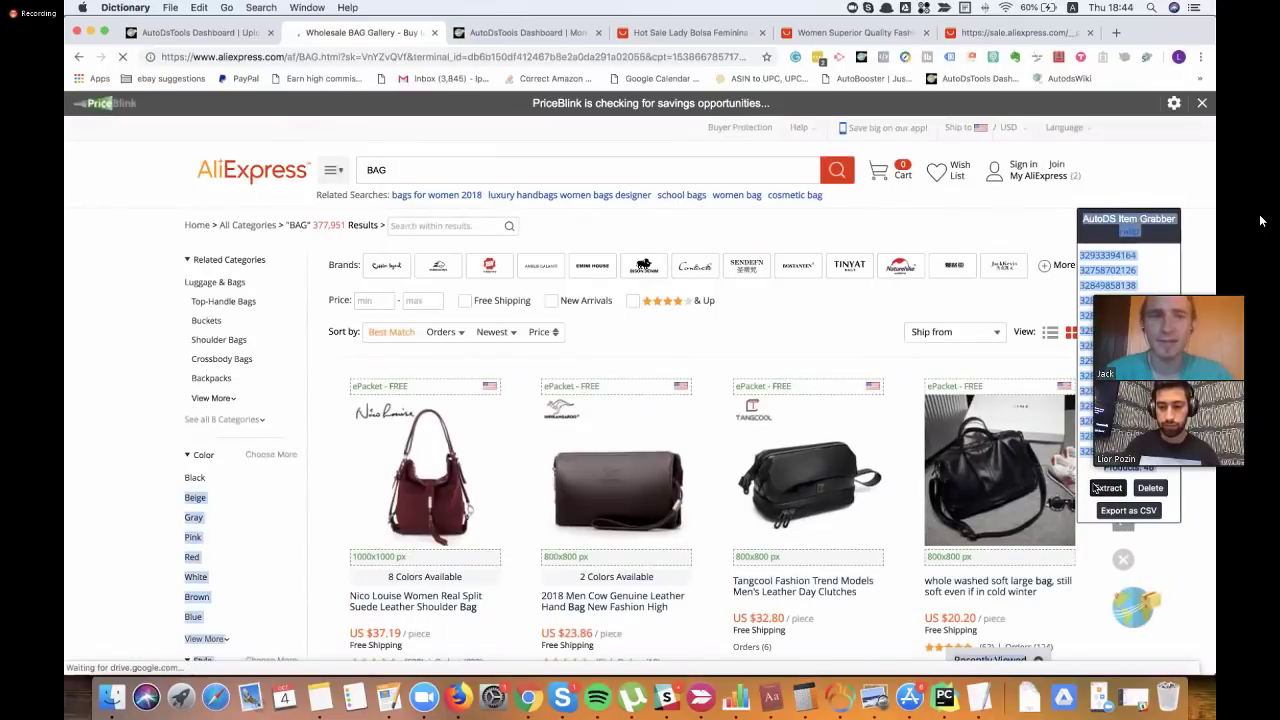
- Copy the grabbed product IDs into Products To Upload on the AutoDS bulk upload form and set Source Product Site to Aliexpress
left_click(1260, 220)
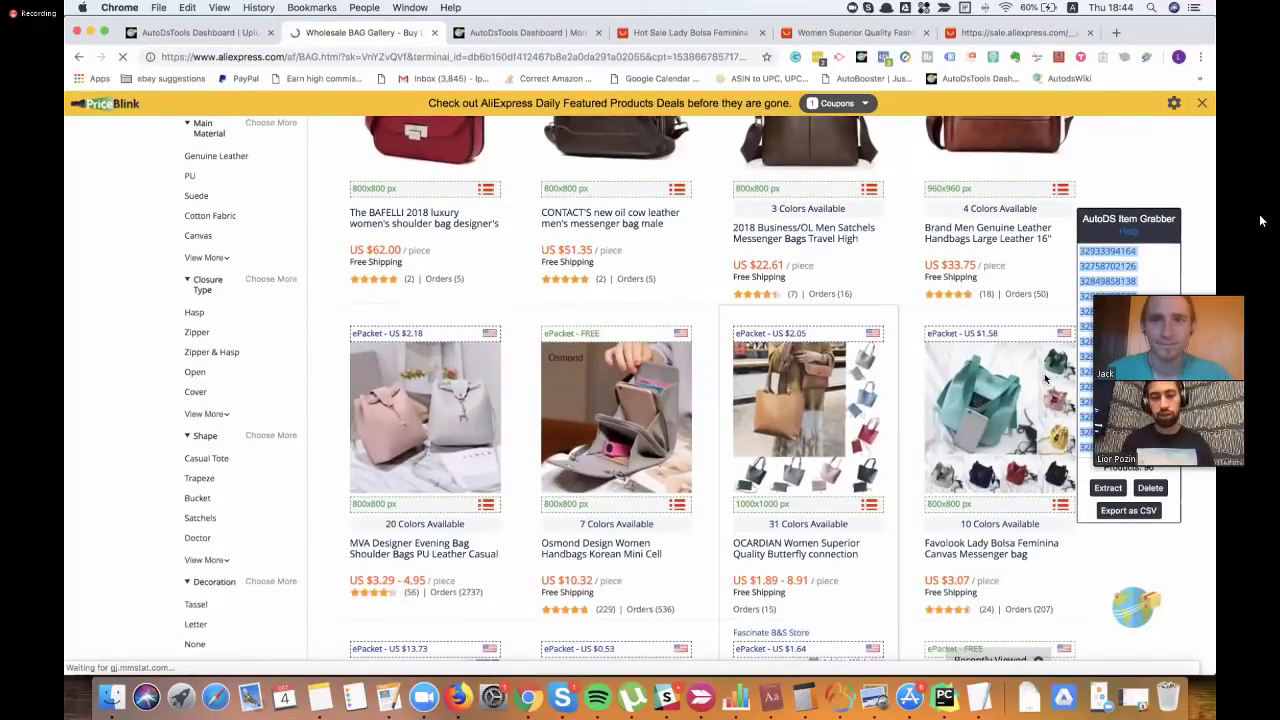
left_click(1126, 511)
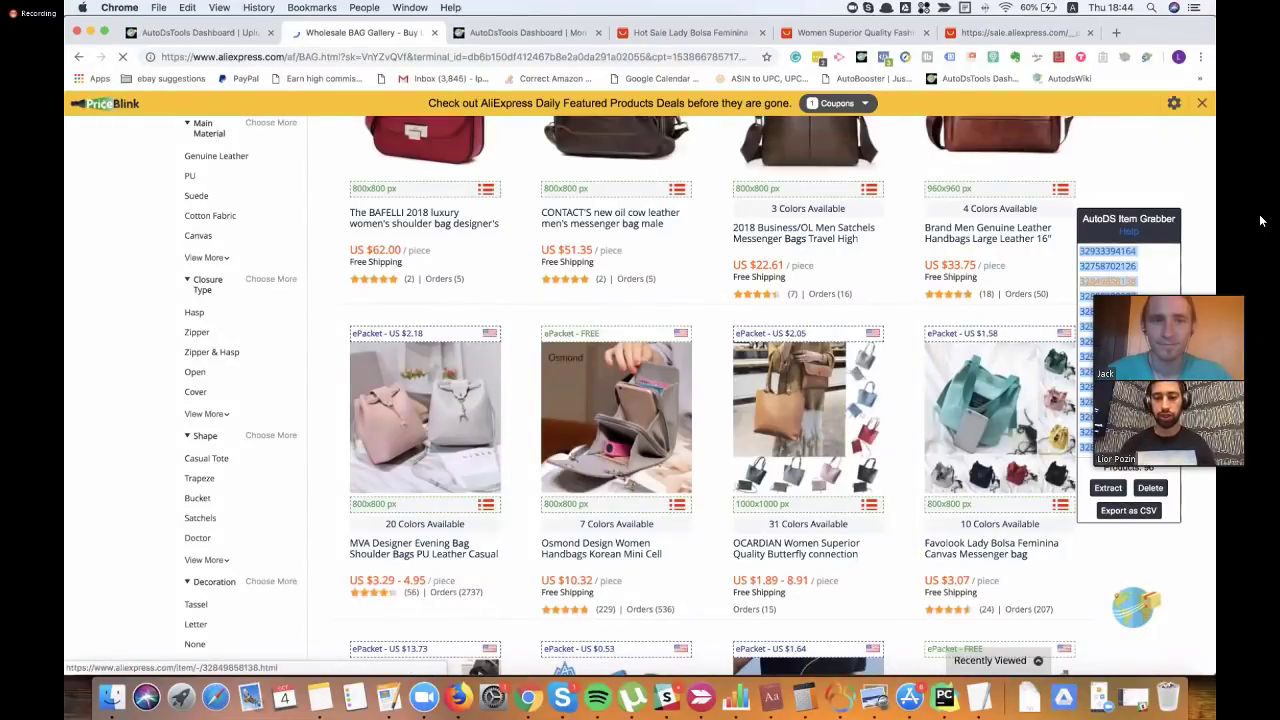
left_click(241, 33)
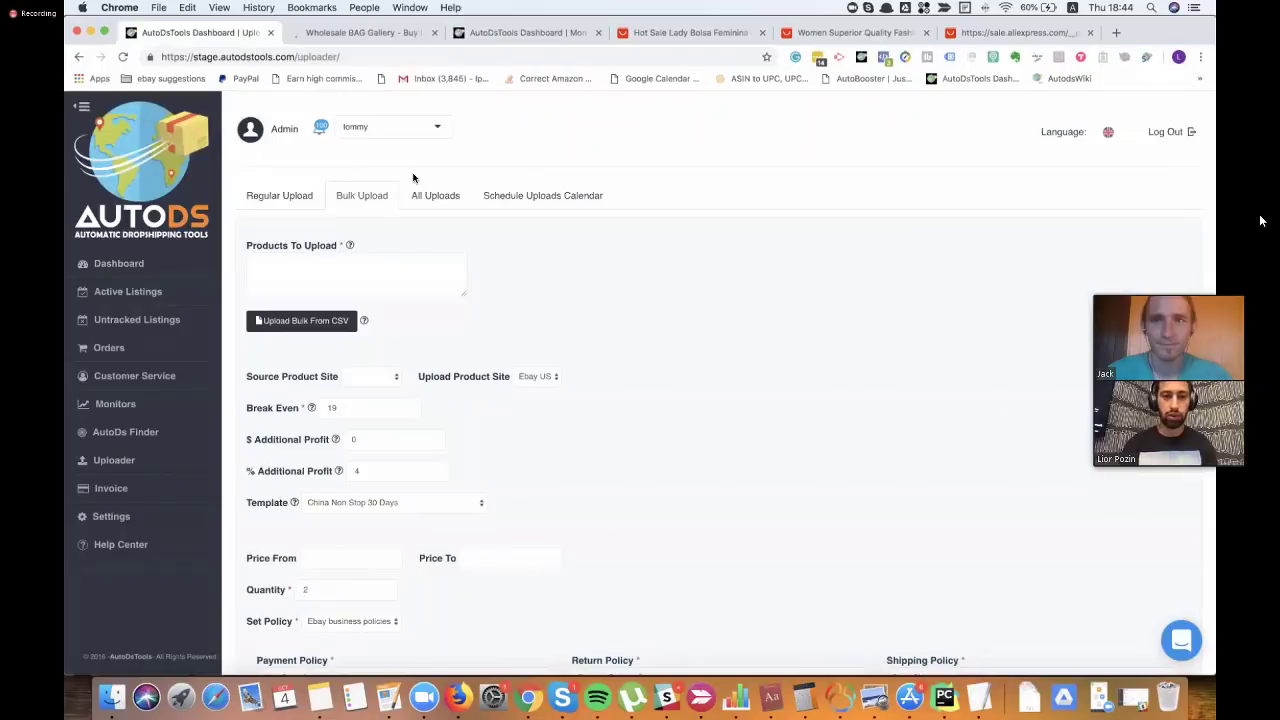
left_click(388, 262)
key("ctrl+v")
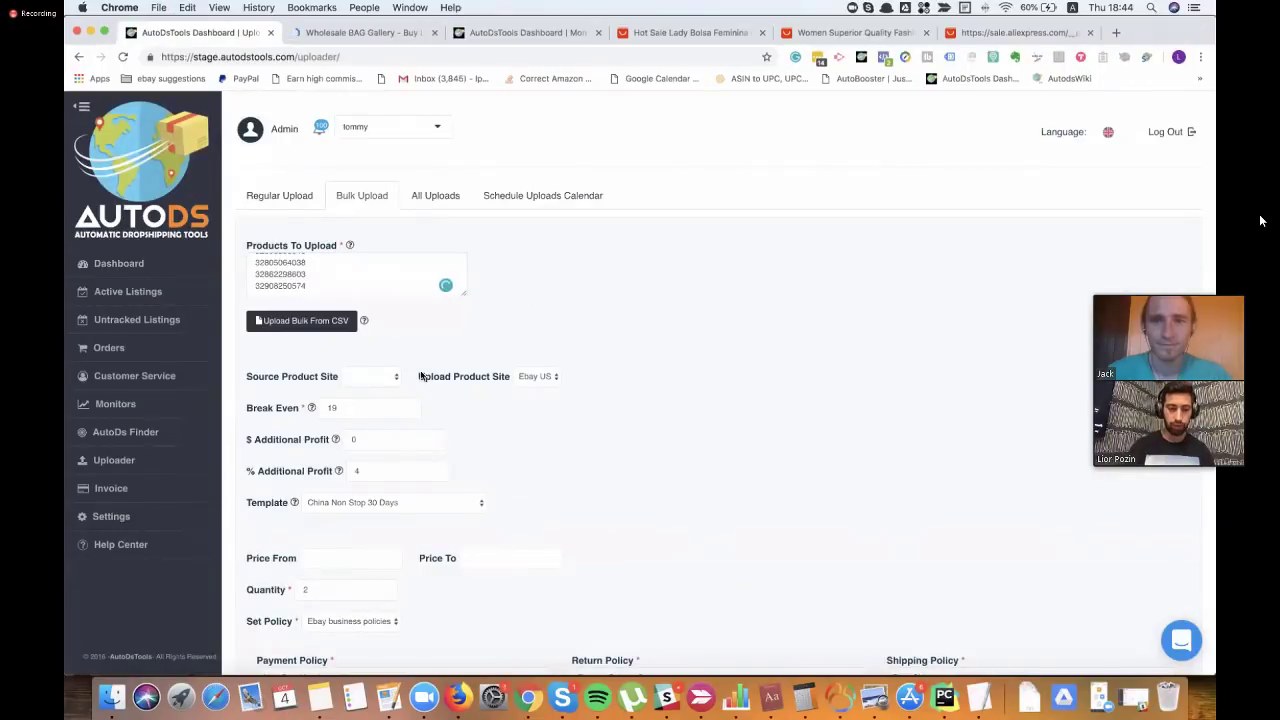
left_click(381, 385)
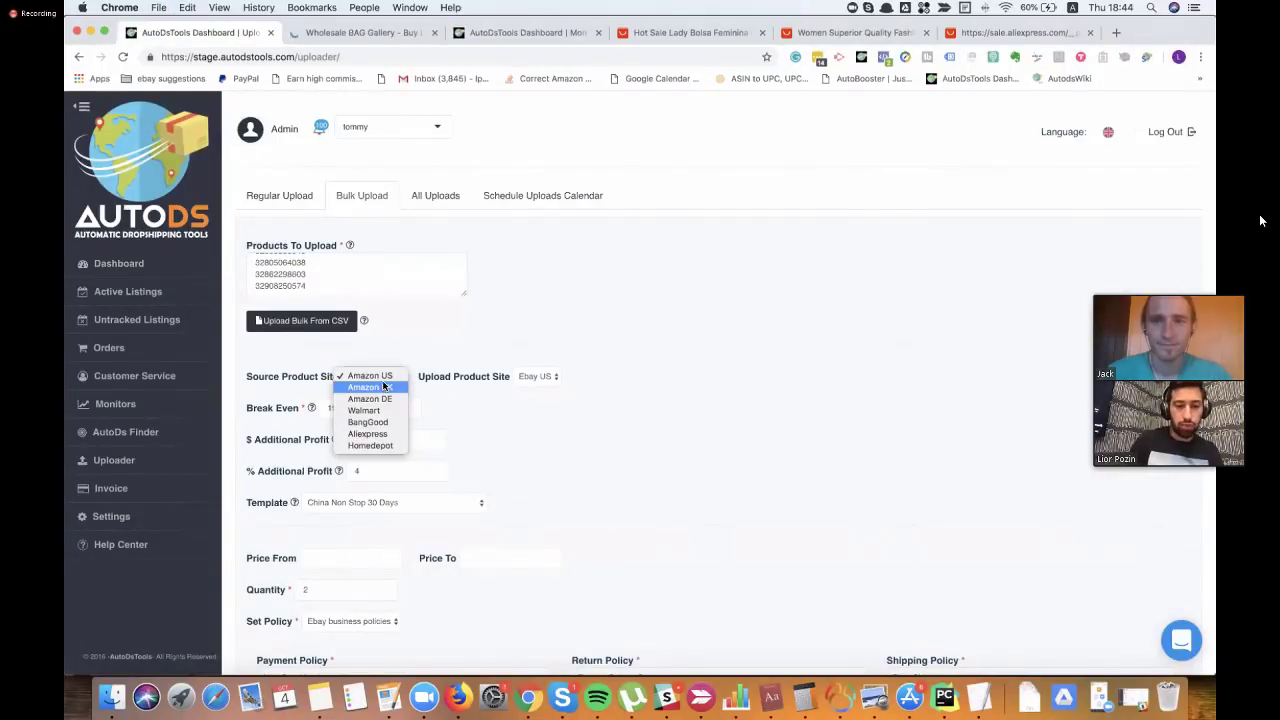
left_click(375, 434)
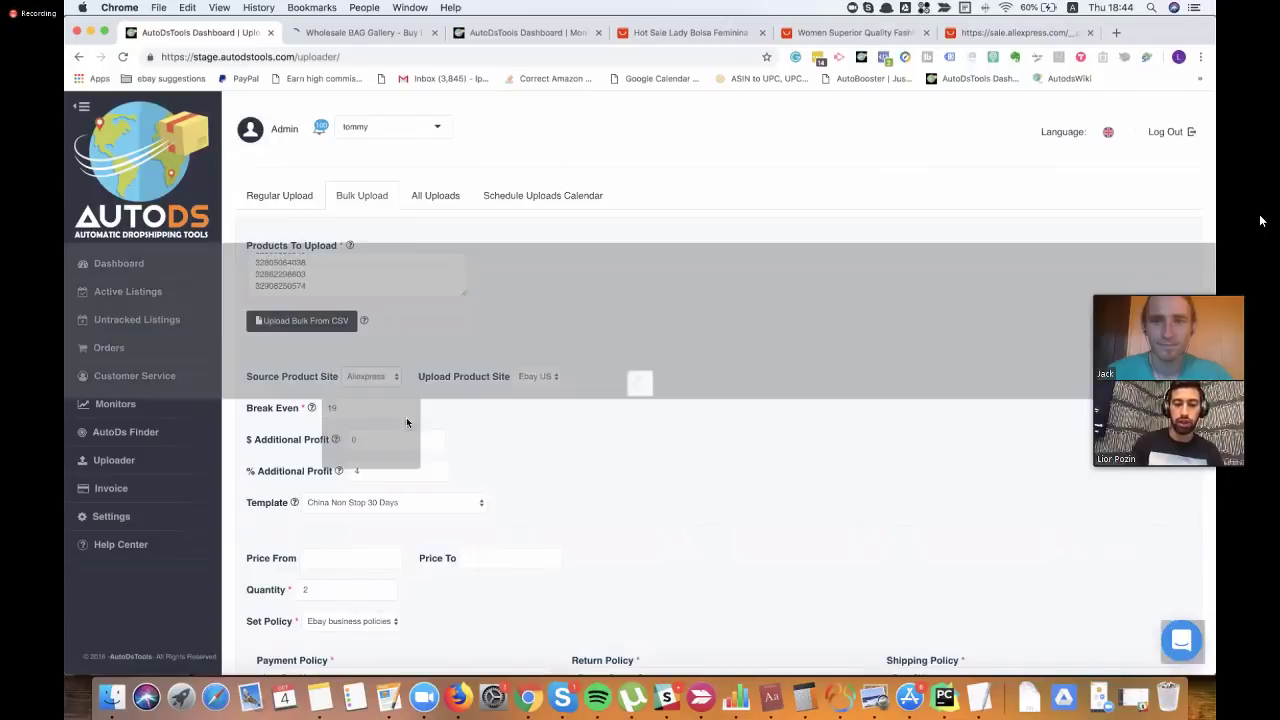
- Start scheduling the bulk upload from the calendar, picking October 10, 2018 at 02:05 as the schedule time
scroll(616, 329, "down", 5)
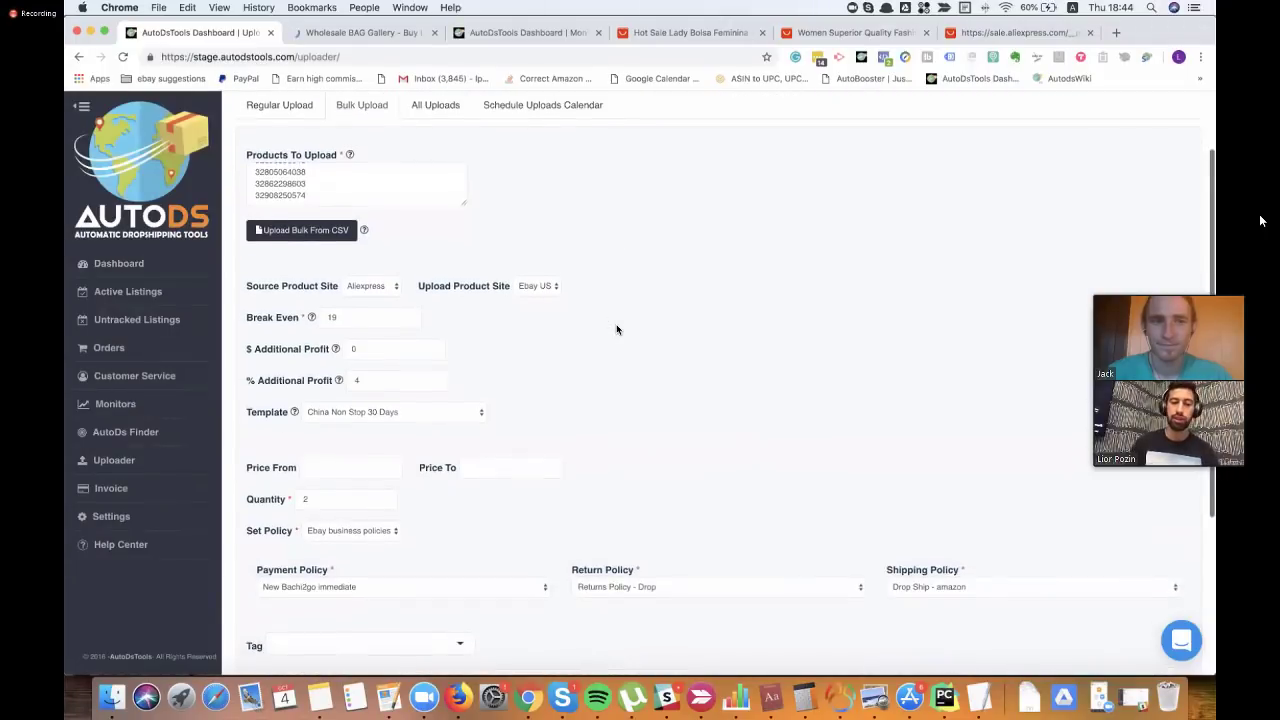
scroll(616, 329, "down", 3)
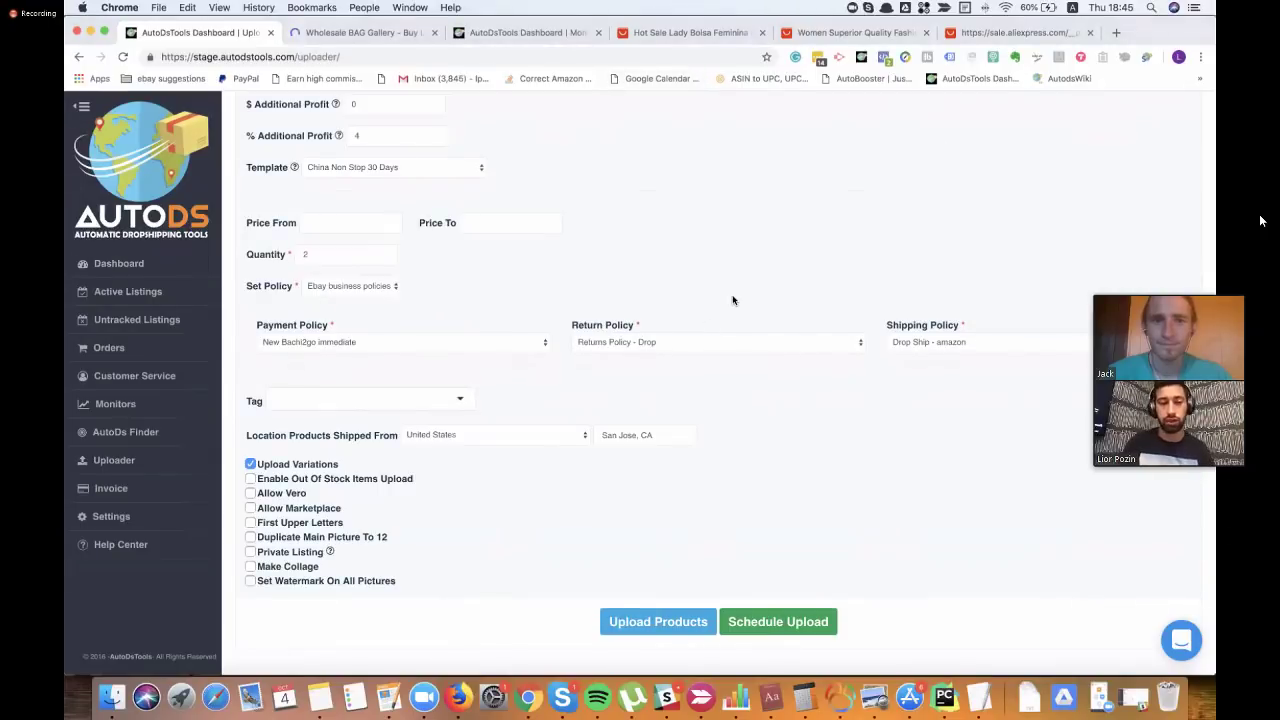
scroll(732, 300, "up", 3)
scroll(732, 300, "down", 3)
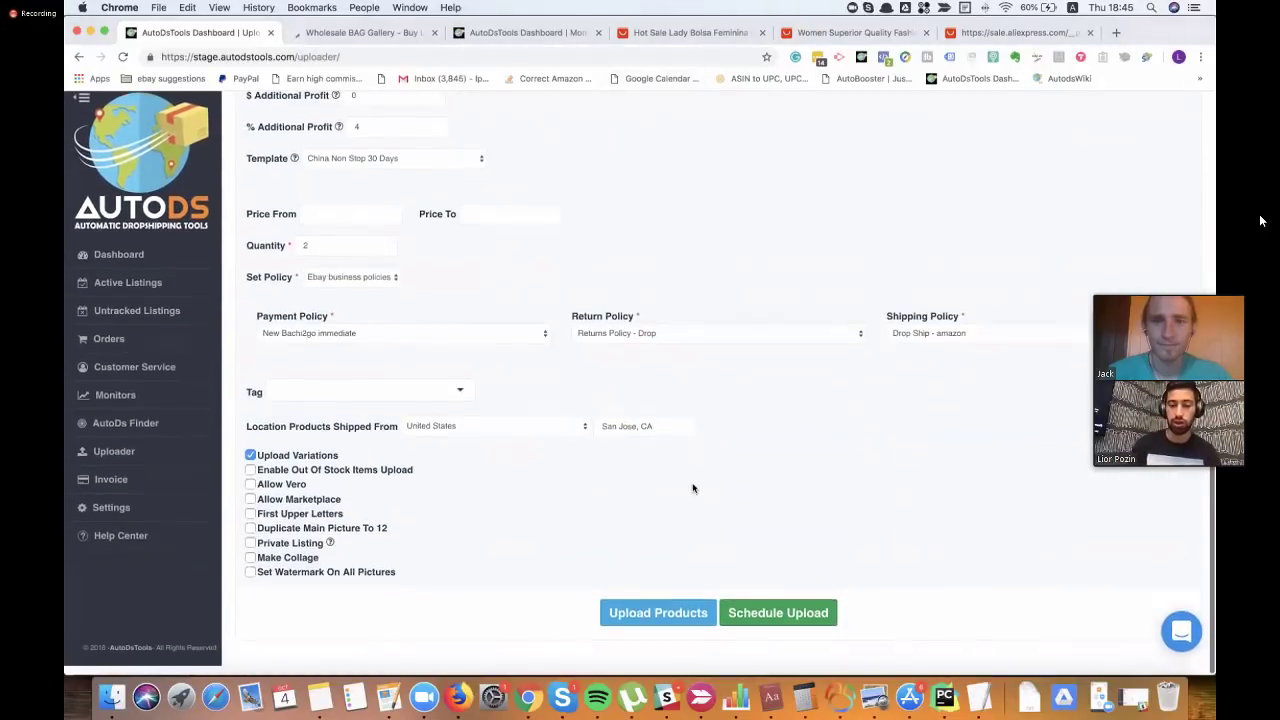
left_click(778, 619)
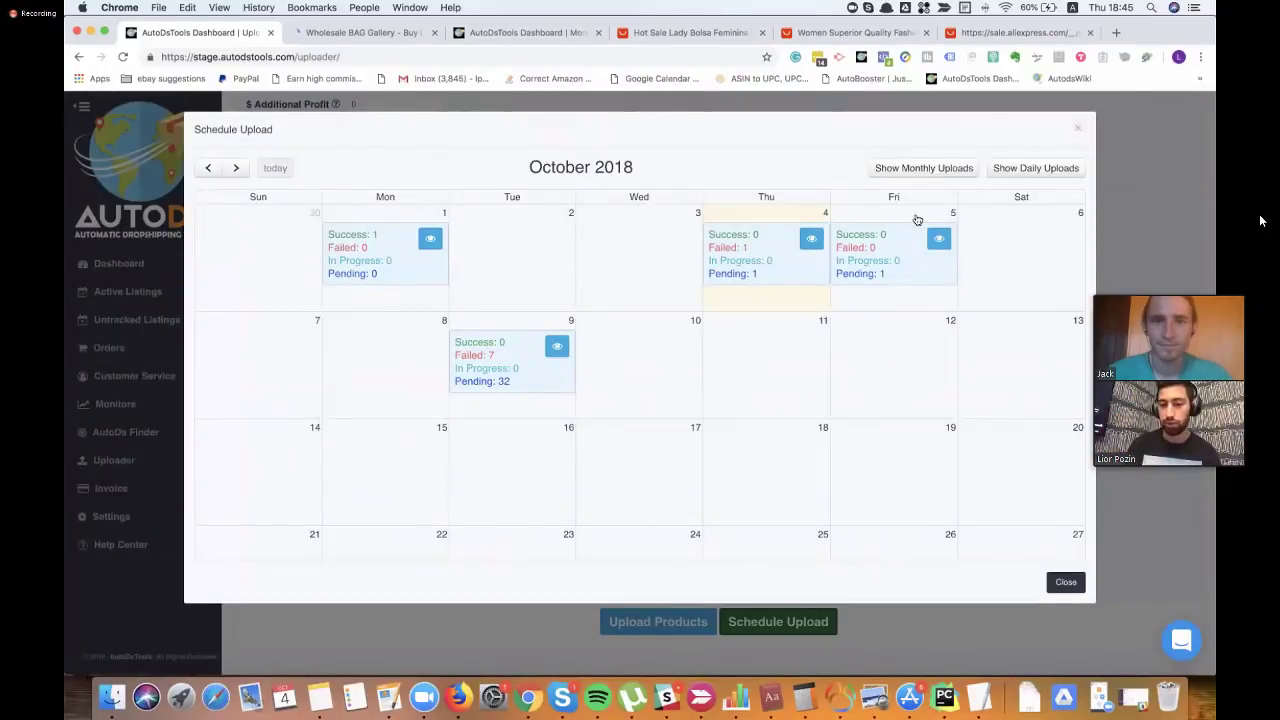
left_click(681, 362)
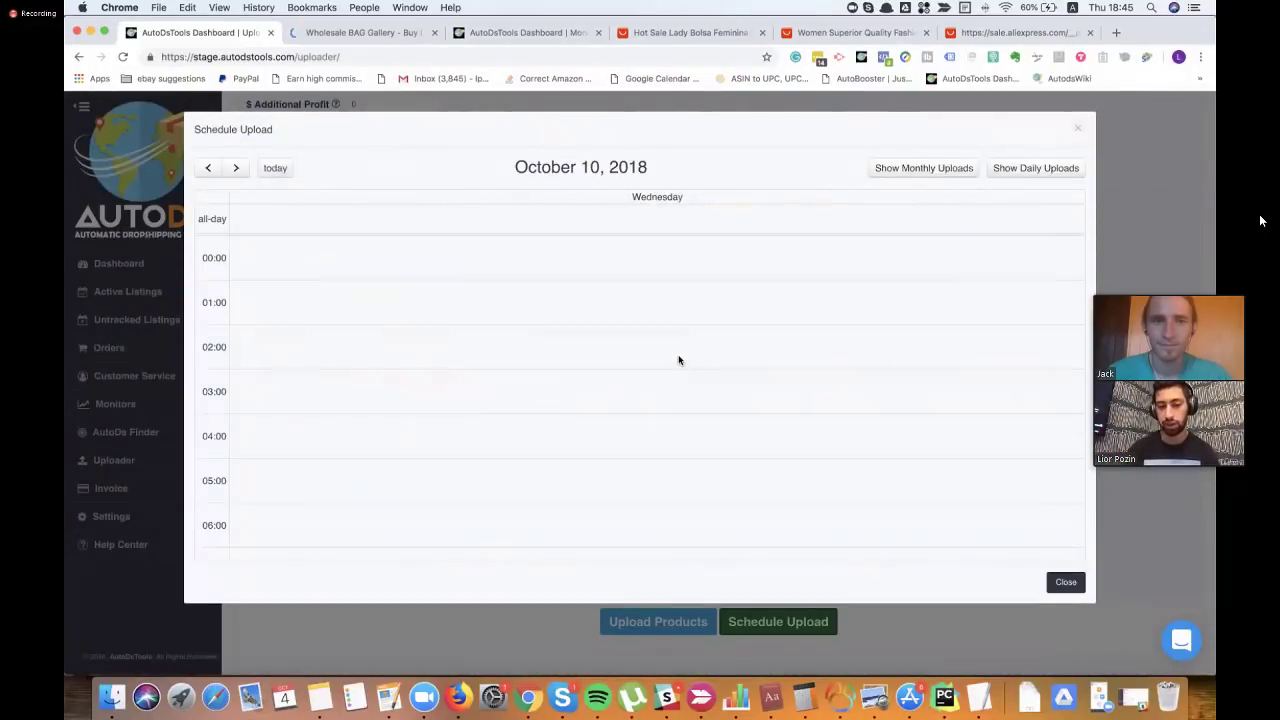
scroll(536, 342, "down", 1)
scroll(511, 289, "up", 1)
left_click(511, 289)
- Set the schedule's sleep time to 10 minutes and dismiss the scheduling dialog without confirming it
left_click(503, 246)
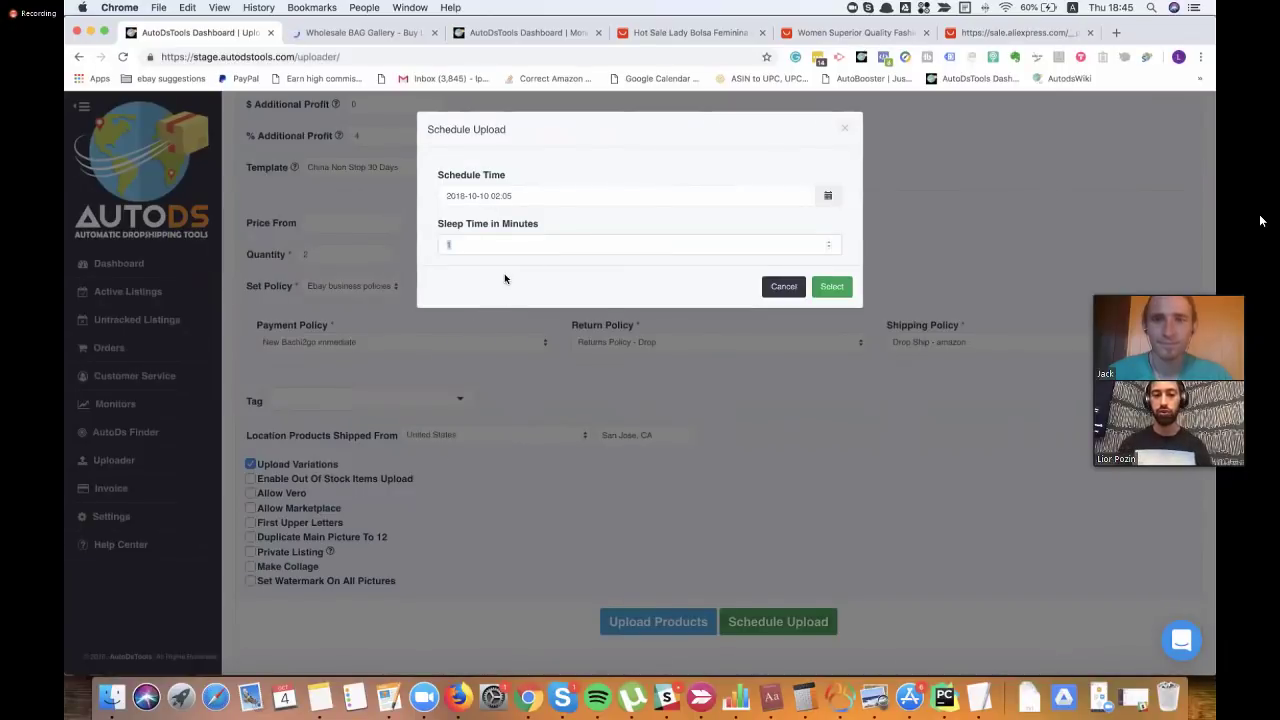
type("10")
left_click(515, 280)
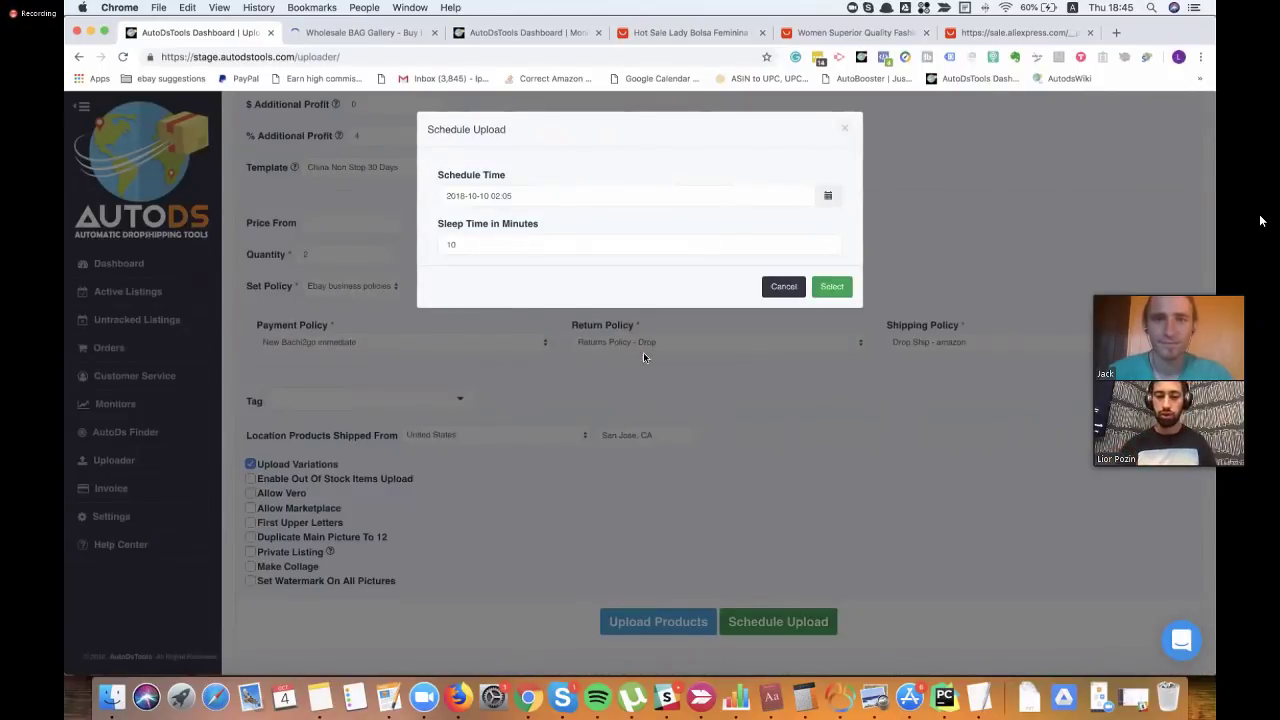
key("Escape")
scroll(640, 361, "up", 3)
scroll(640, 361, "down", 3)
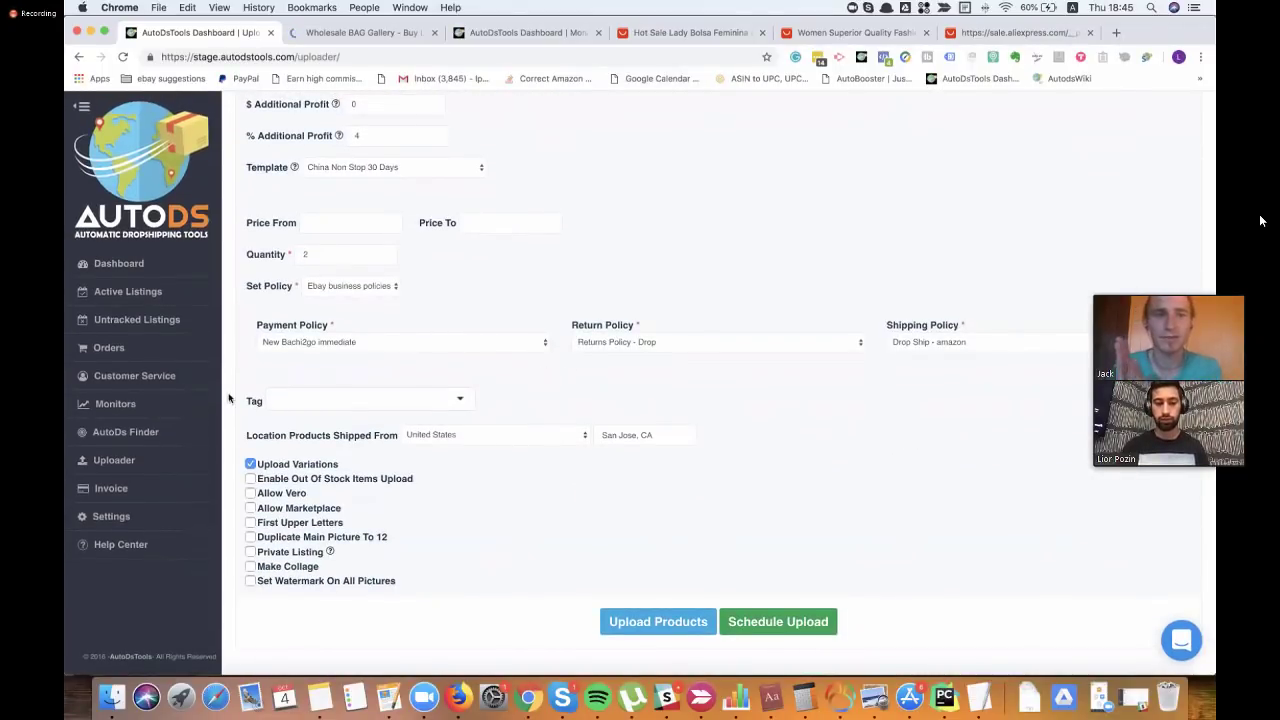
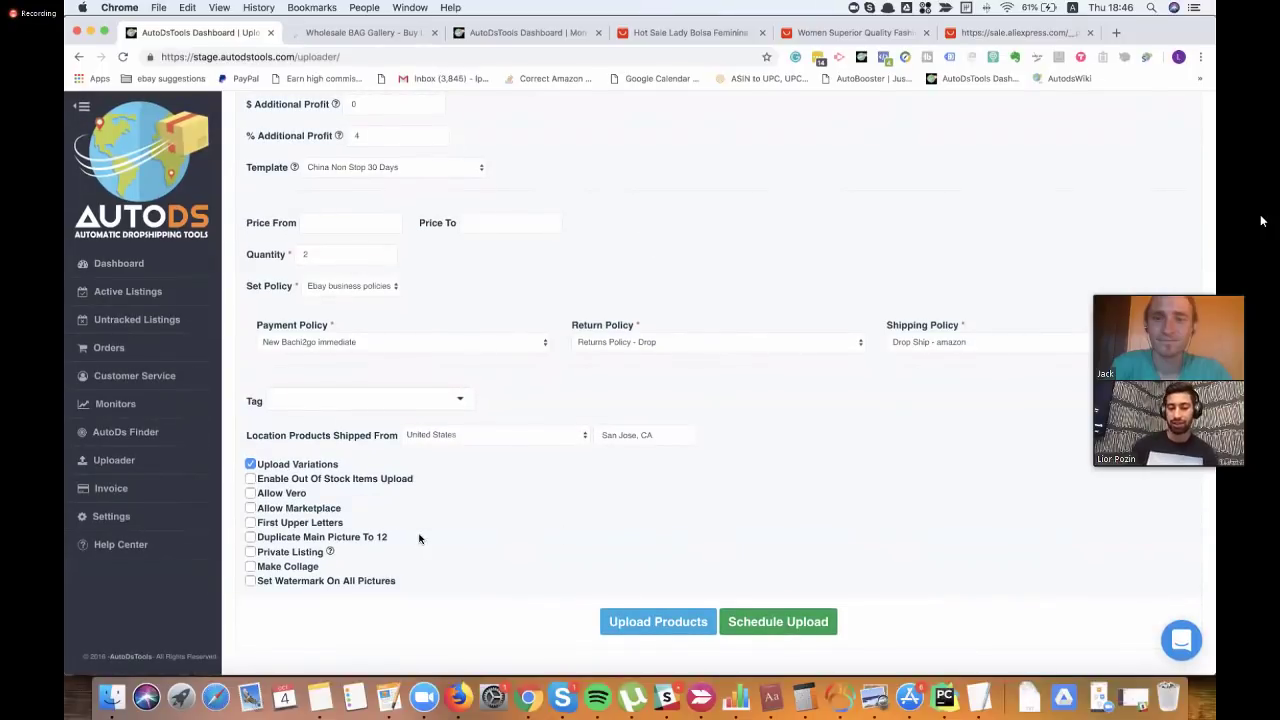
- Enable the First Upper Letters, Make Collage and Private Listing options for the bulk upload
left_click(307, 526)
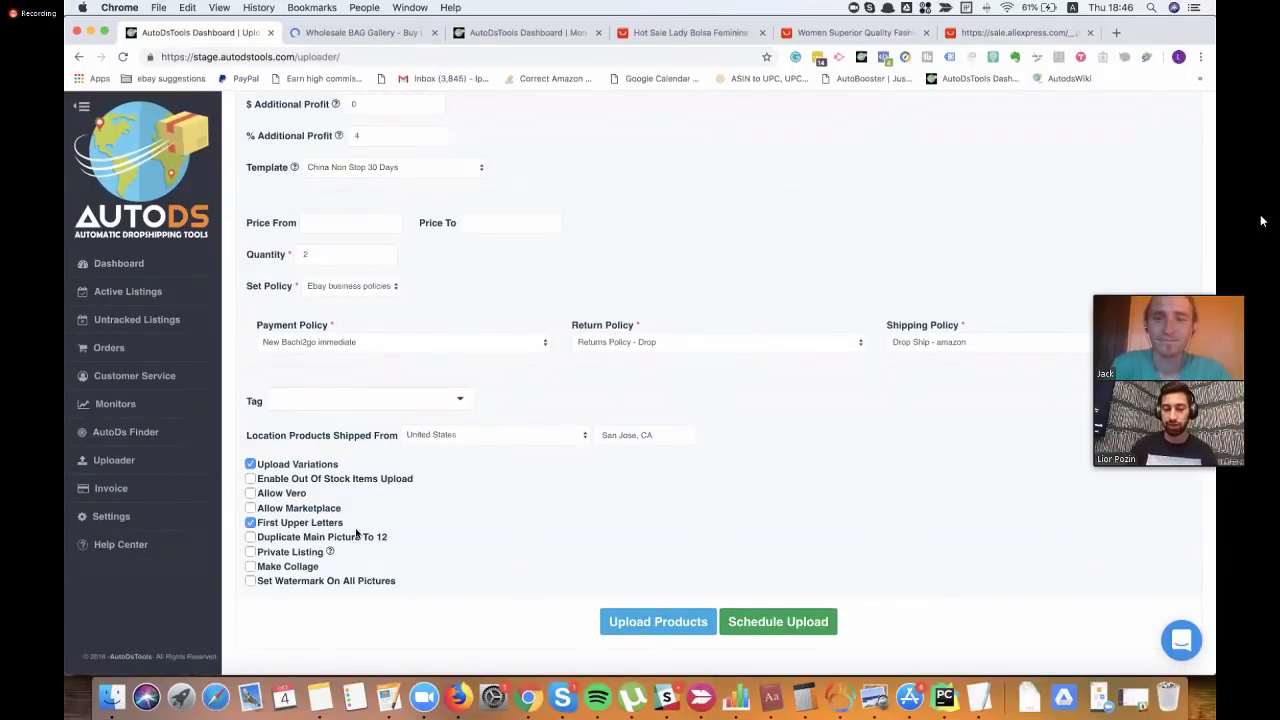
left_click(300, 568)
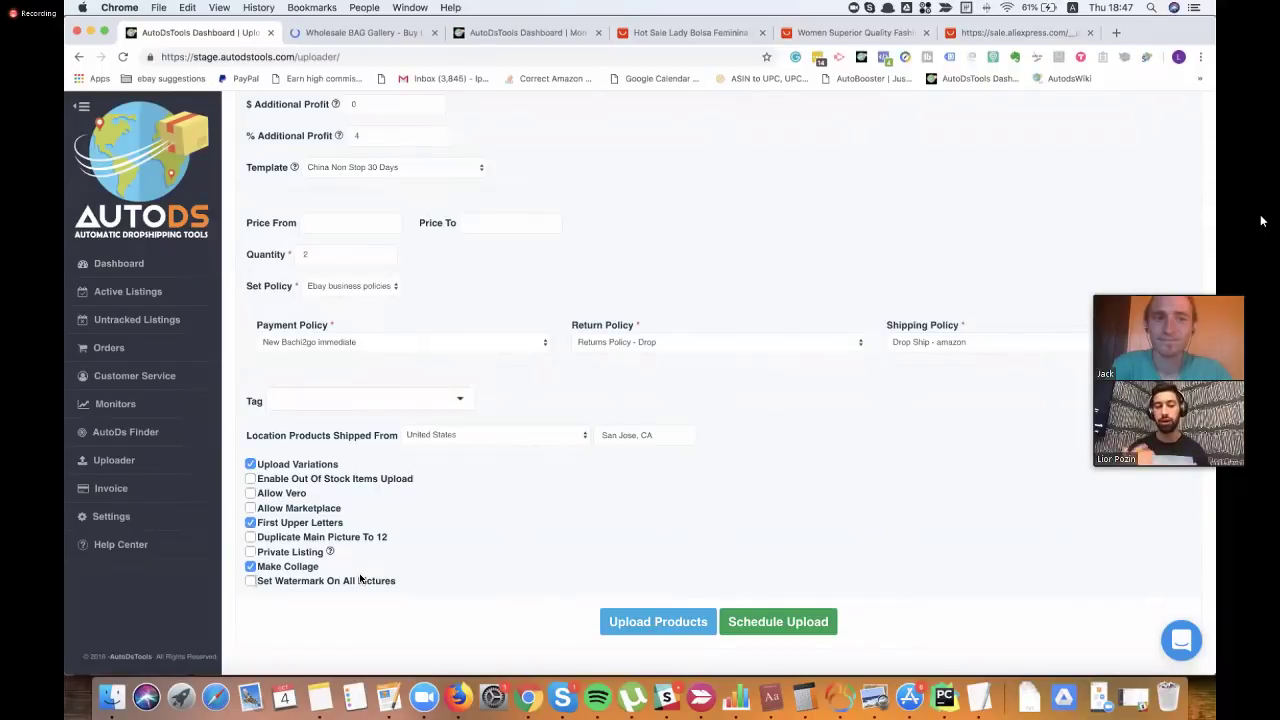
left_click(278, 551)
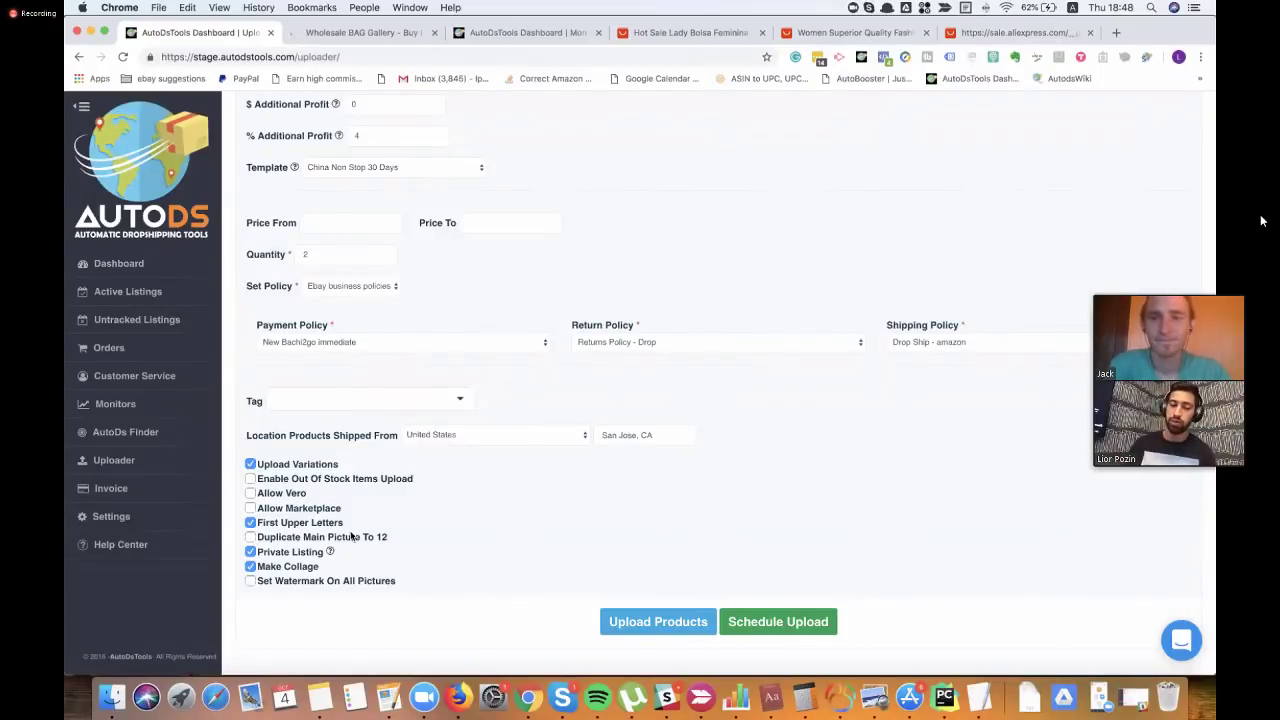
left_click_drag(400, 540, 491, 560)
left_click(491, 560)
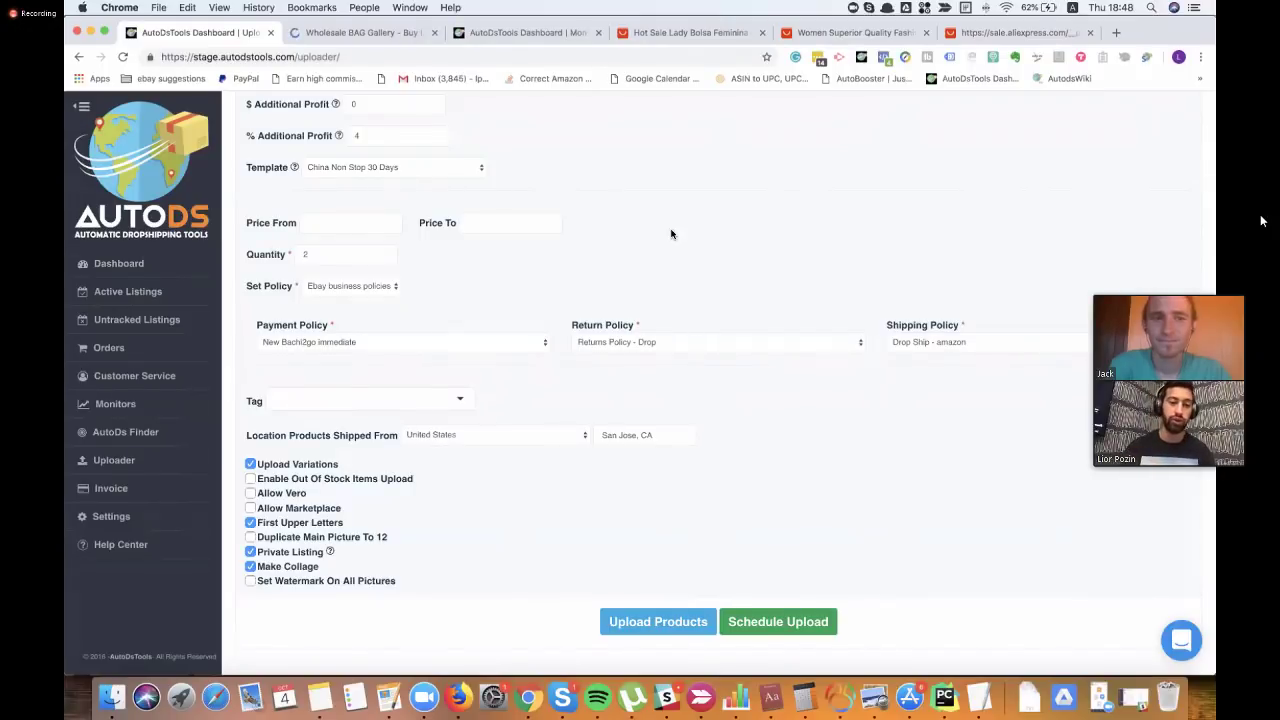
- Open the scheduled uploads calendar, view the uploads planned for October 9 and close their list
scroll(665, 230, "up", 5)
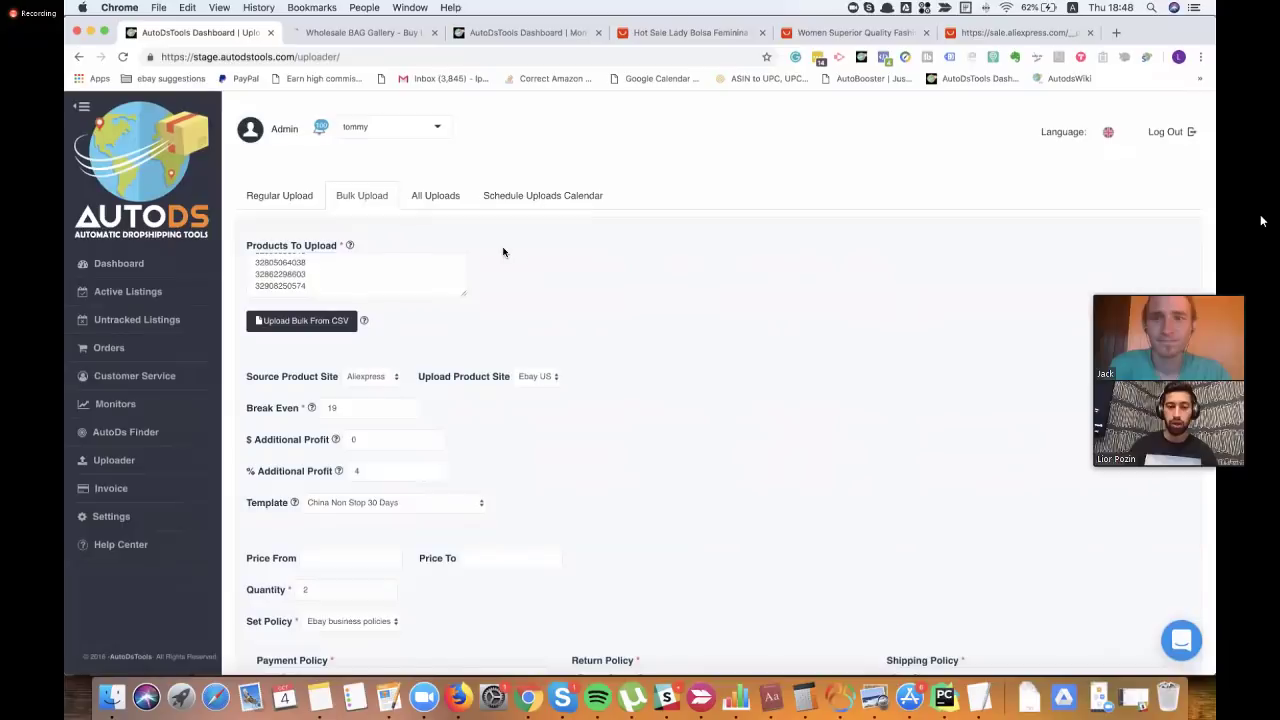
left_click(535, 203)
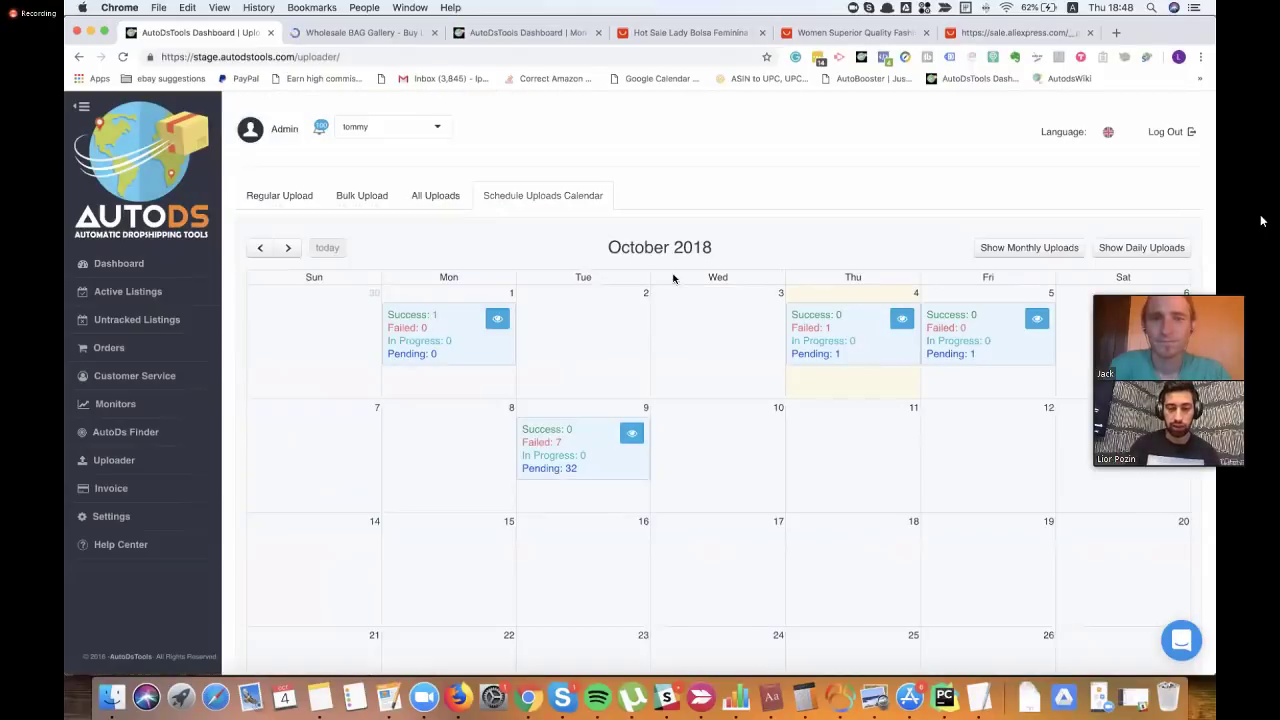
scroll(605, 365, "down", 1)
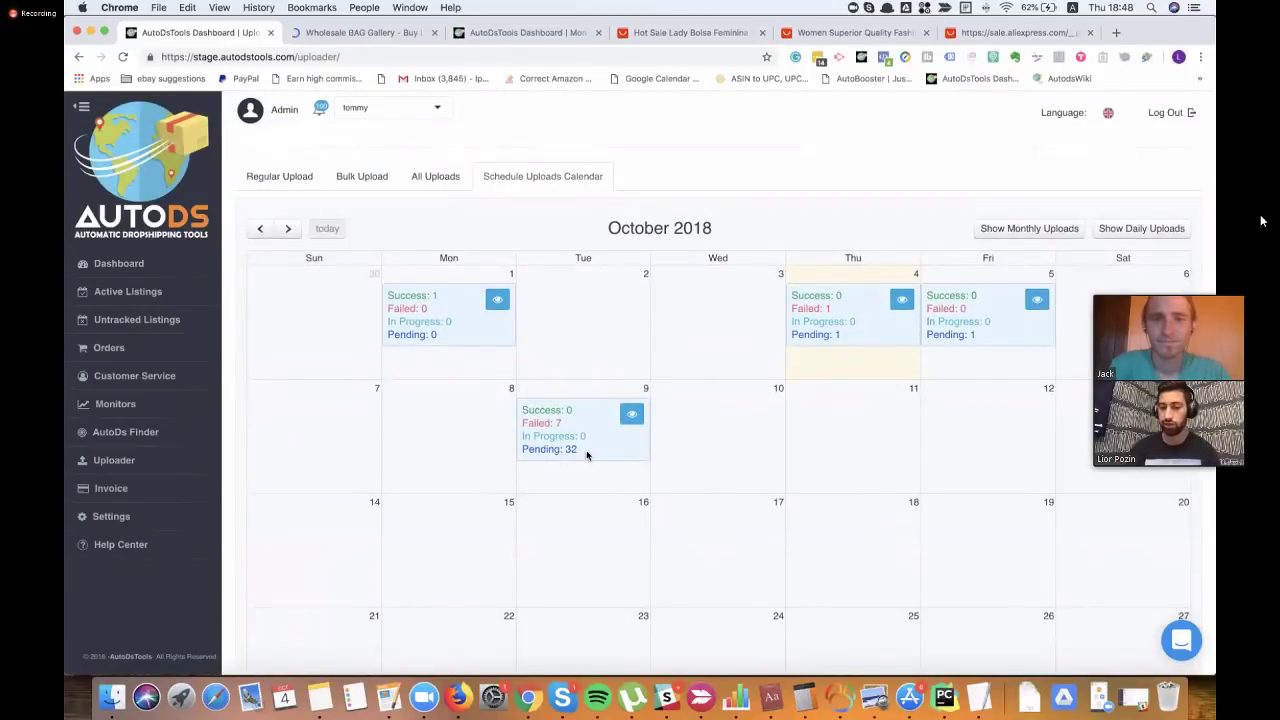
left_click(632, 413)
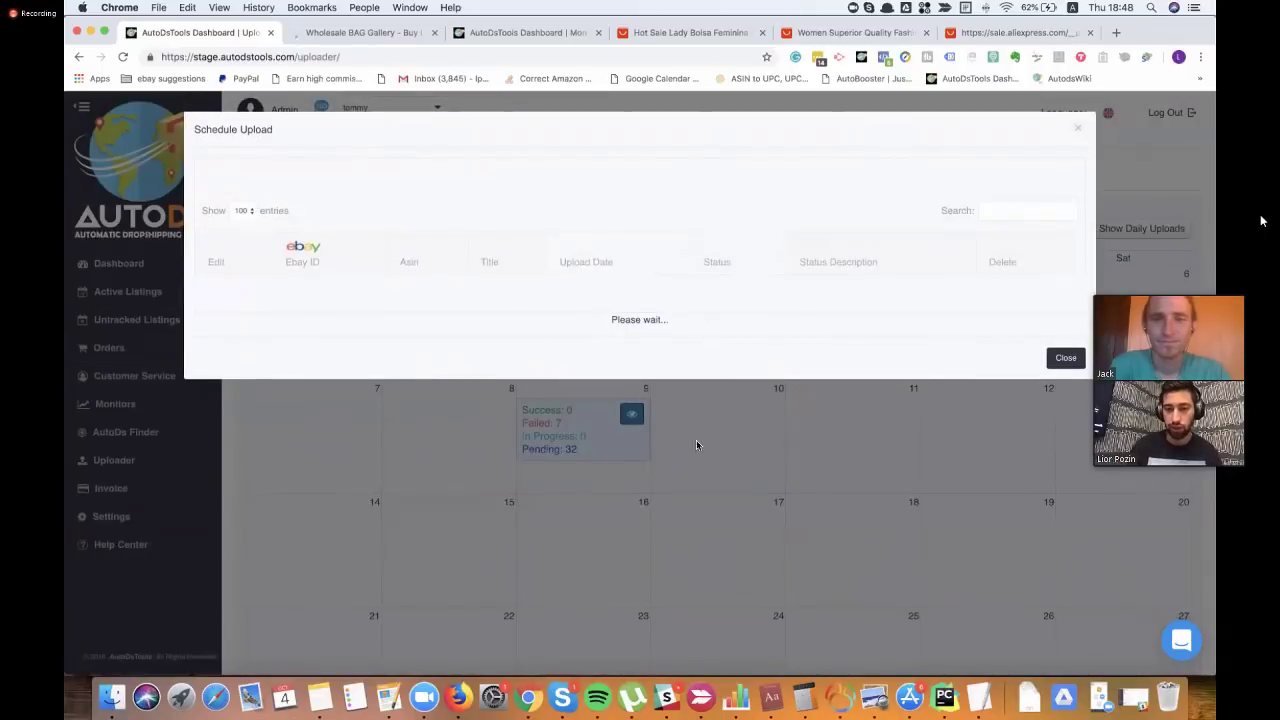
left_click(1110, 270)
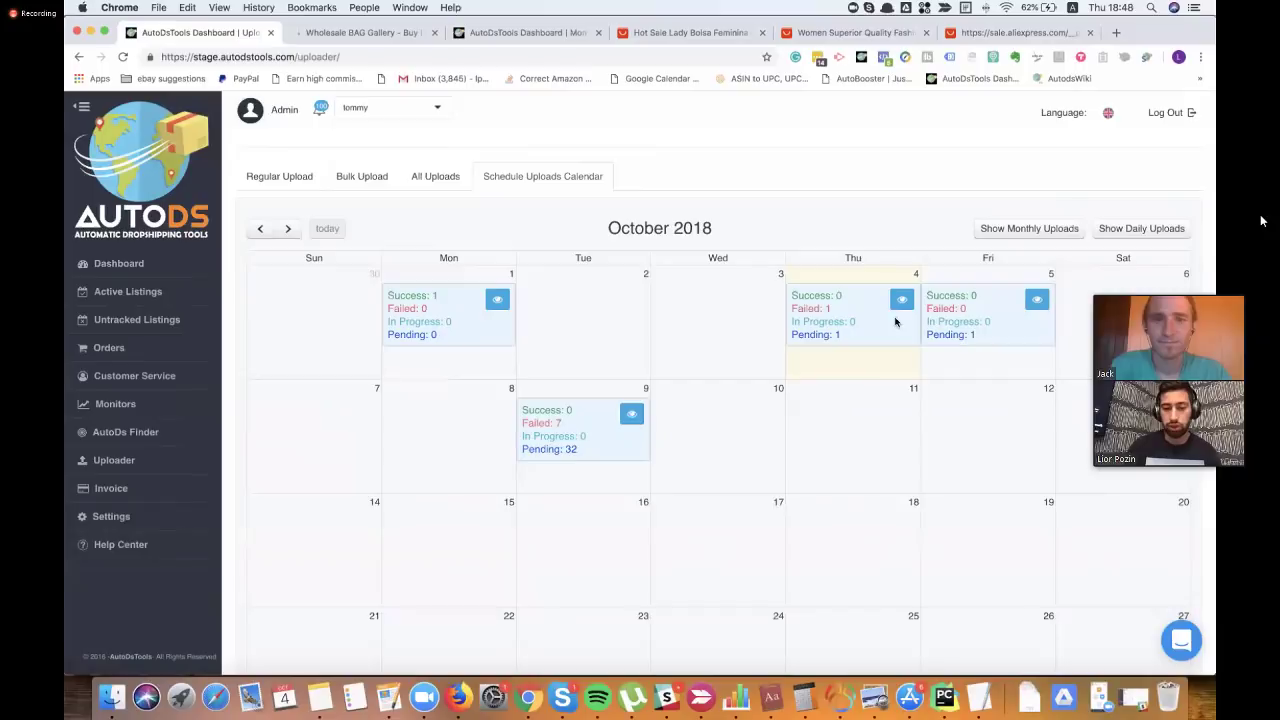
- View the details of the uploads scheduled for October 4, examining the titles, dates and statuses
left_click(902, 303)
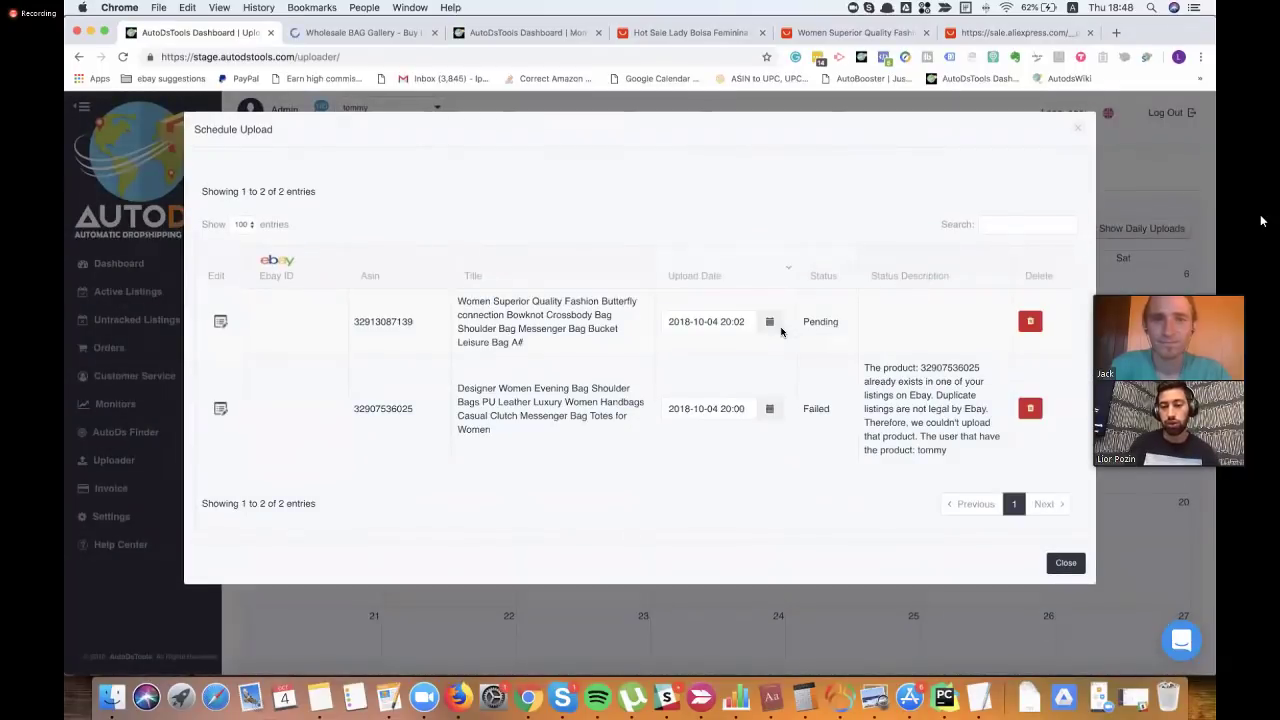
left_click_drag(526, 343, 536, 328)
left_click(536, 348)
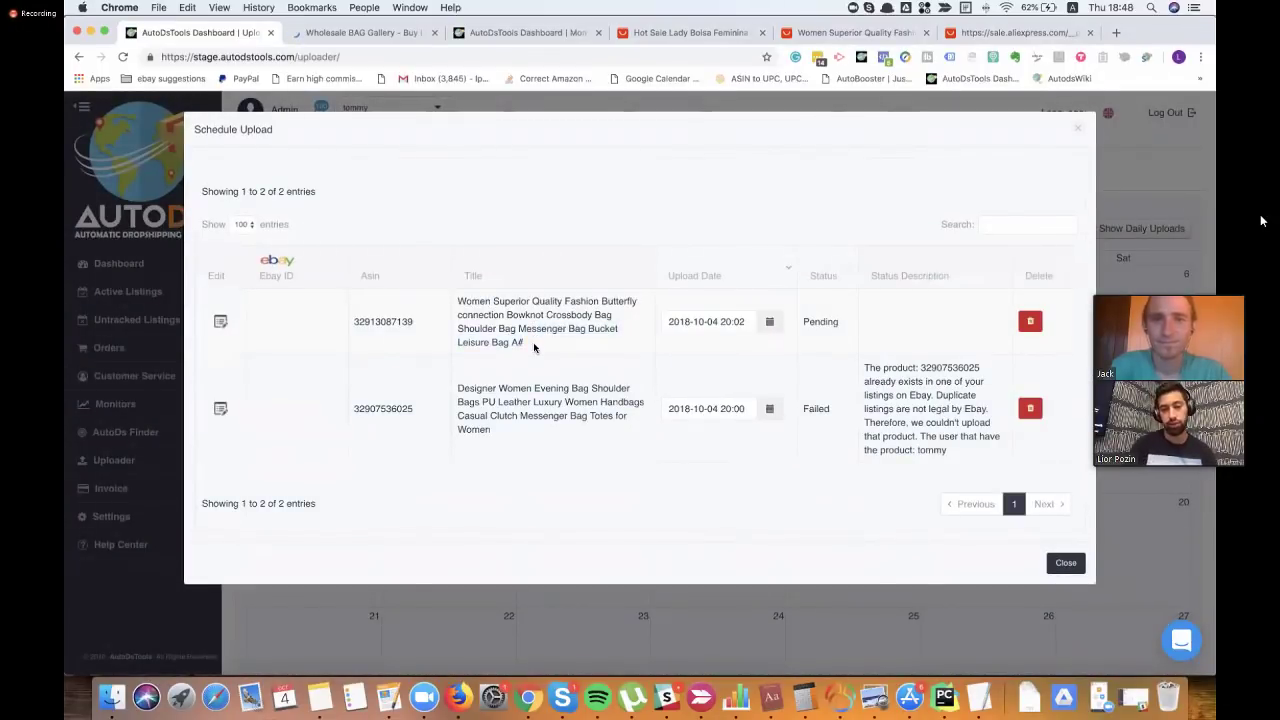
- Open the pending Women Superior Quality Fashion bag upload for editing and examine its product variations and their images
left_click(222, 322)
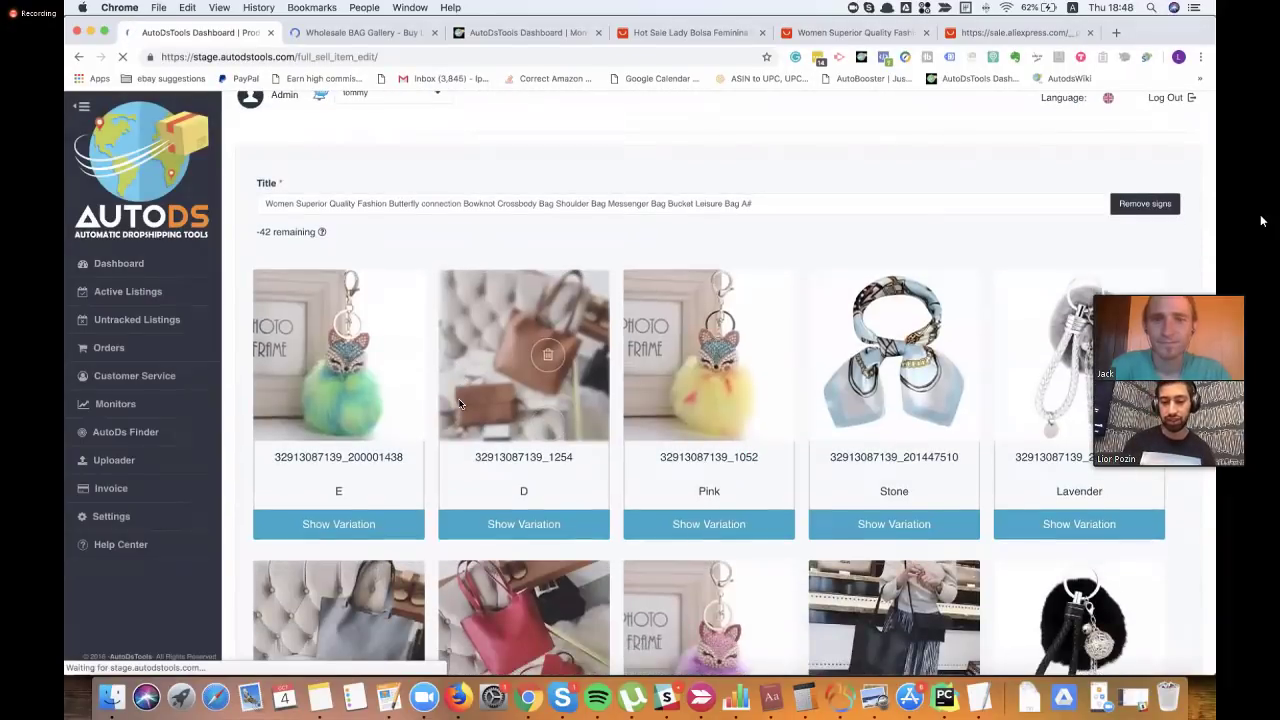
scroll(459, 403, "down", 3)
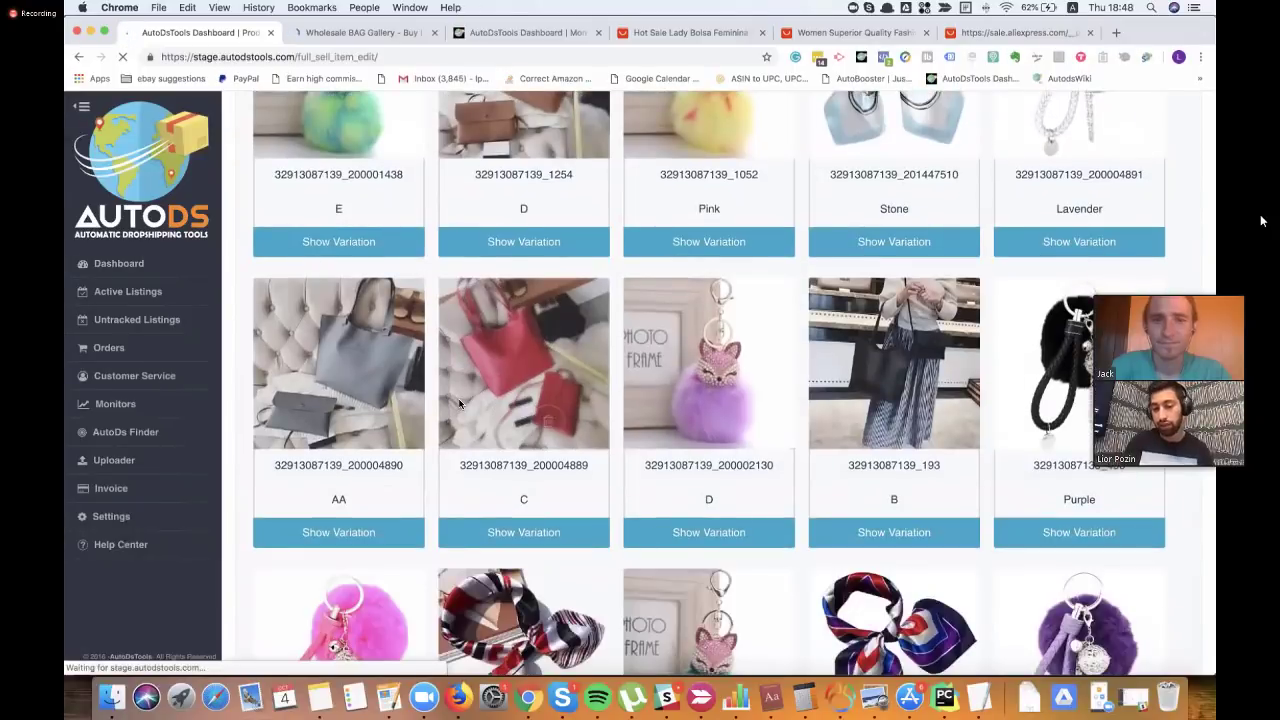
scroll(459, 403, "down", 4)
scroll(632, 497, "down", 3)
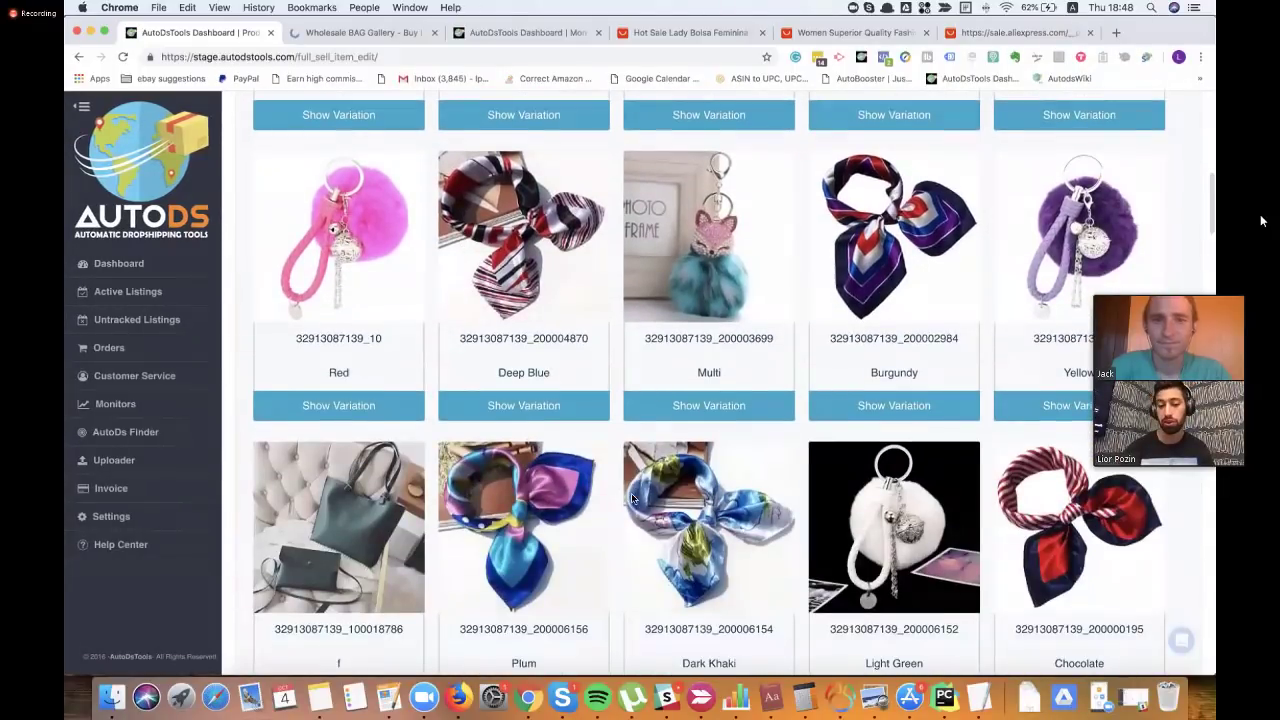
scroll(806, 343, "down", 2)
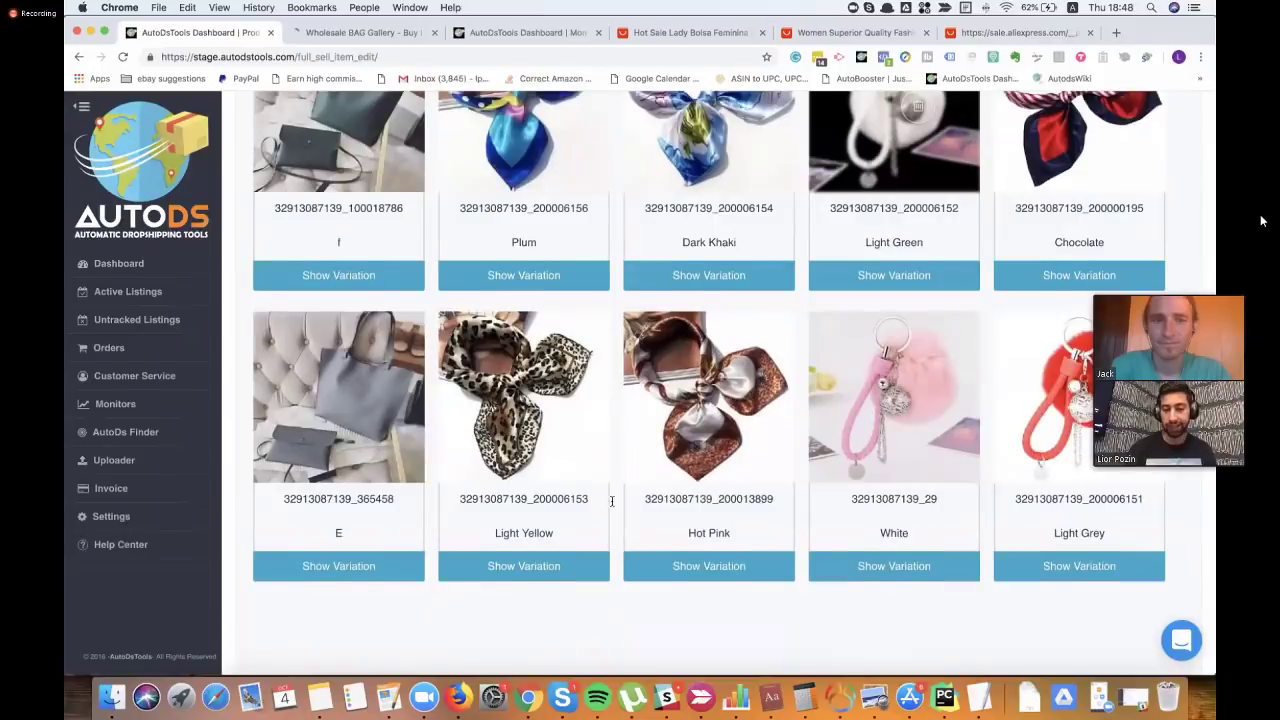
scroll(806, 343, "down", 2)
scroll(806, 343, "down", 2)
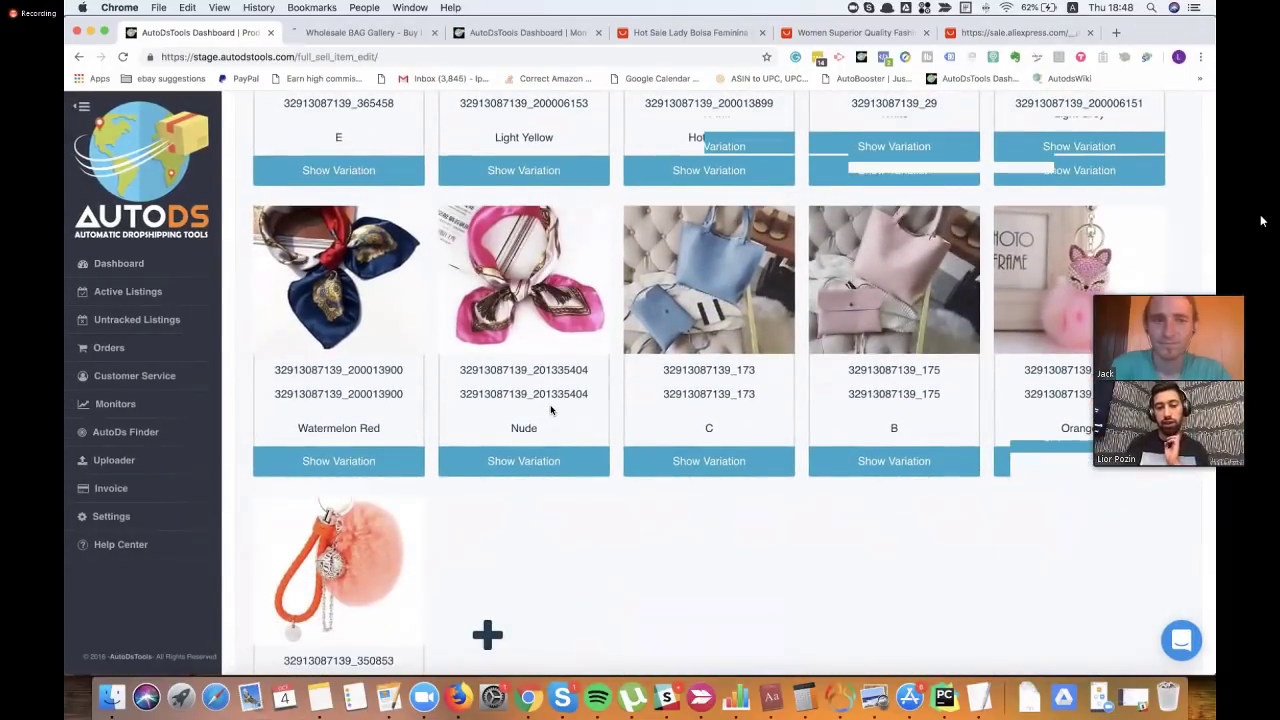
scroll(550, 410, "down", 1)
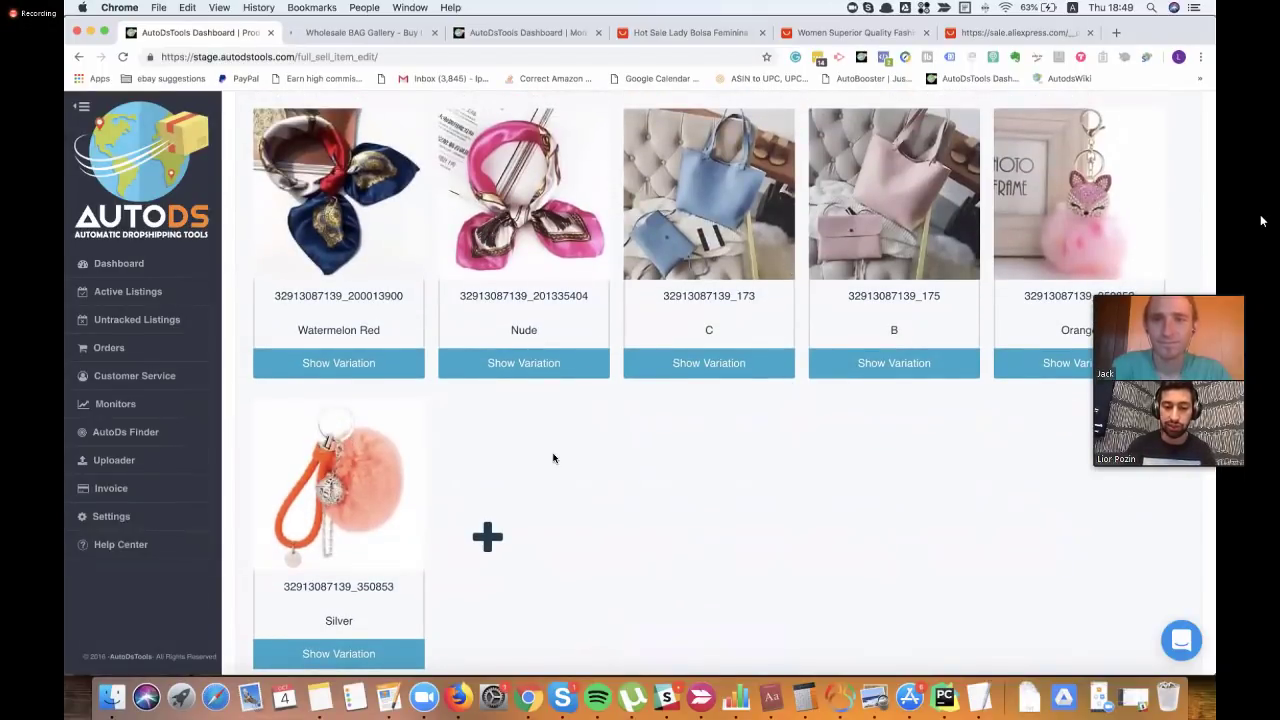
scroll(553, 458, "down", 3)
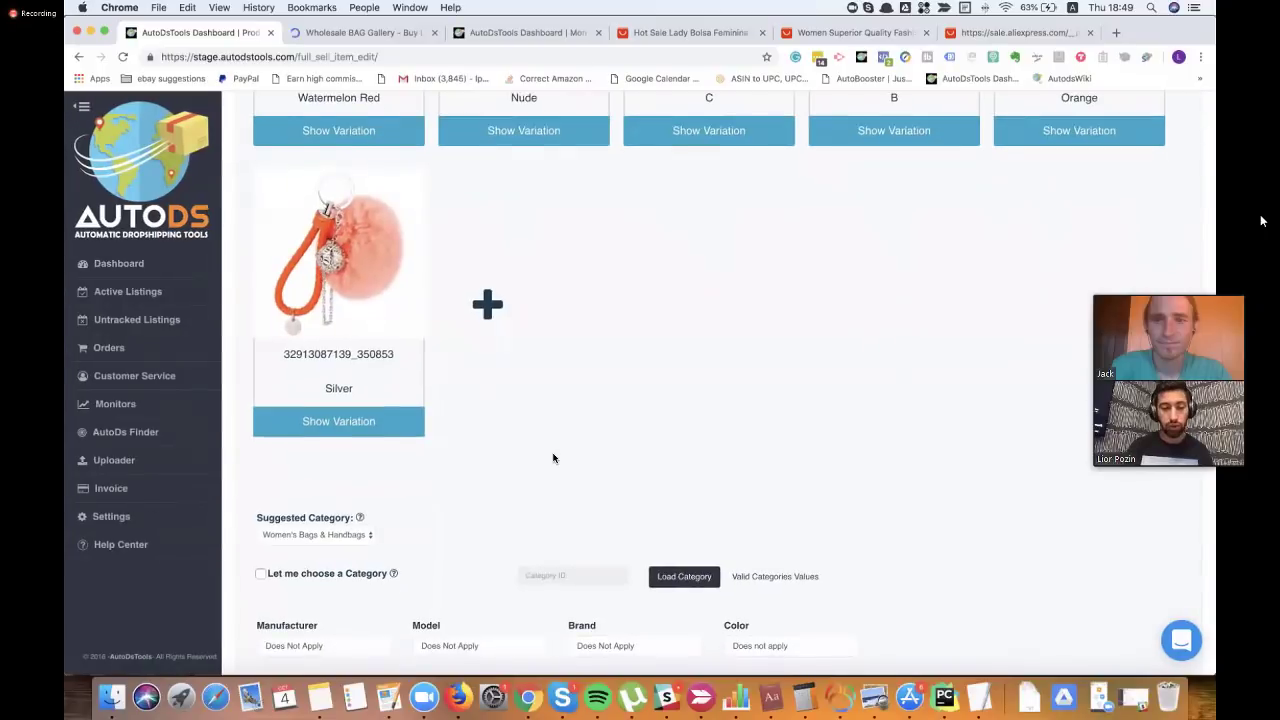
scroll(554, 457, "up", 1)
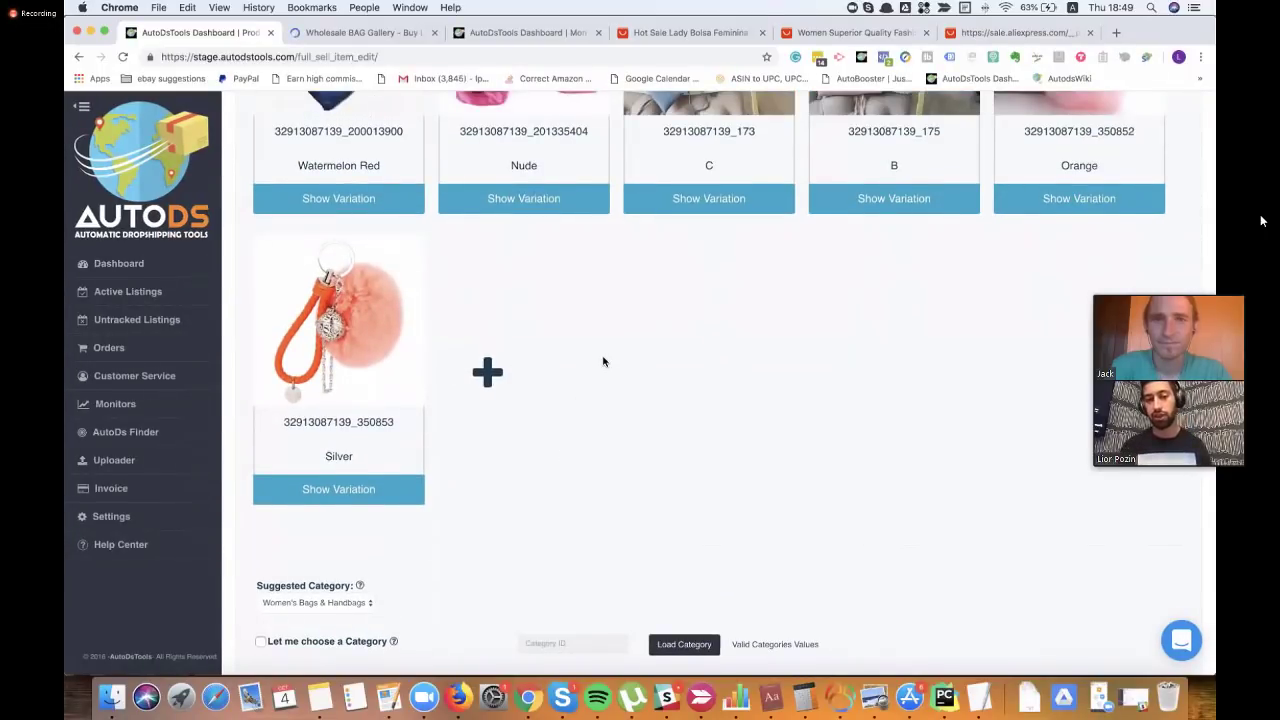
scroll(603, 362, "up", 15)
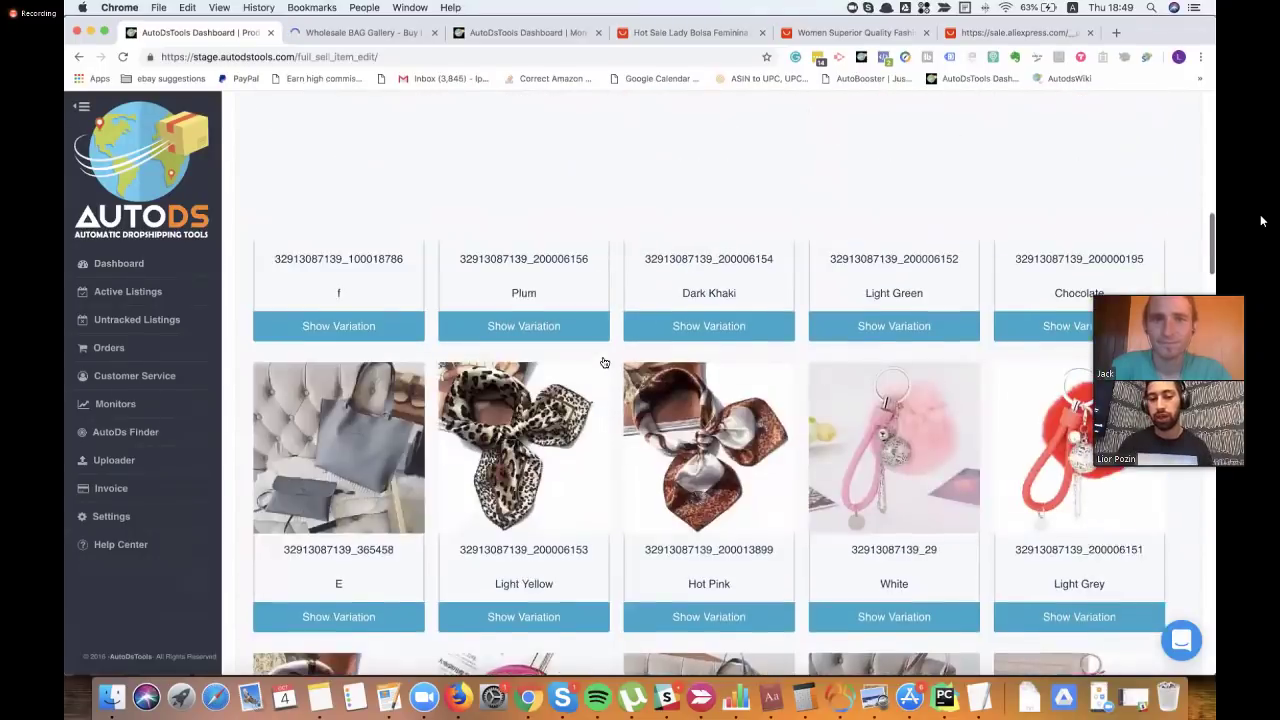
scroll(603, 362, "up", 5)
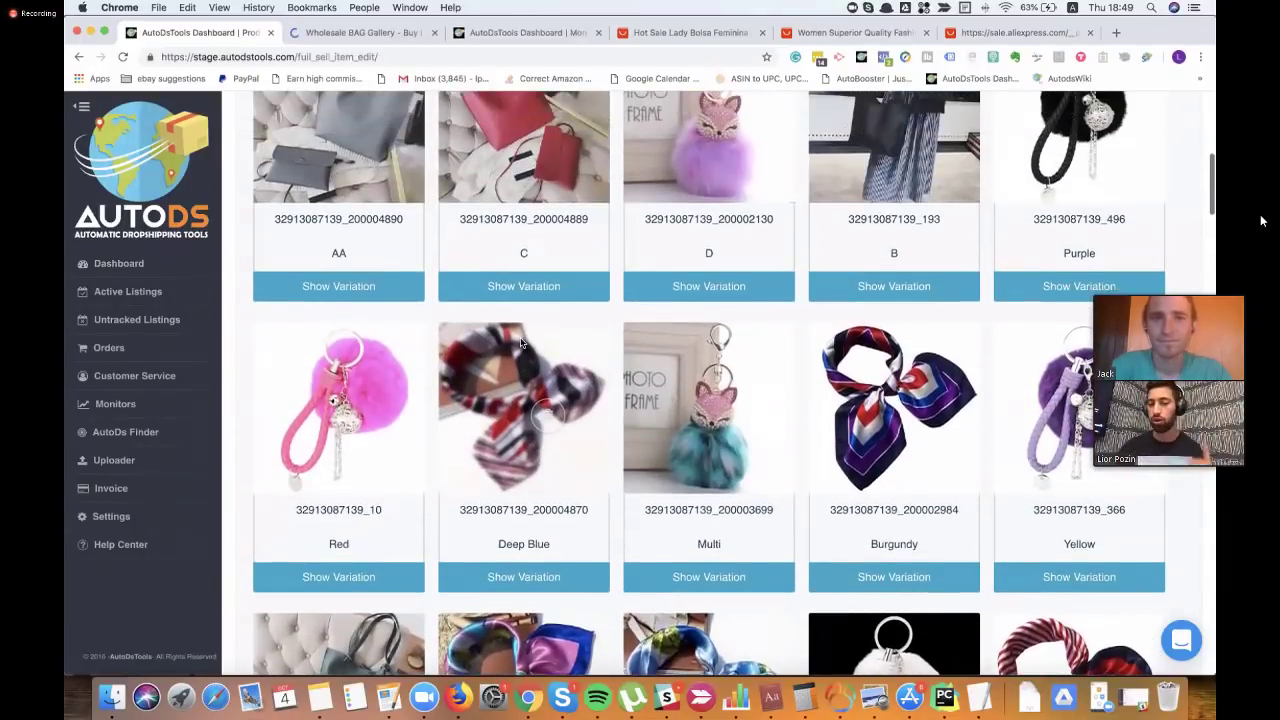
scroll(520, 343, "down", 5)
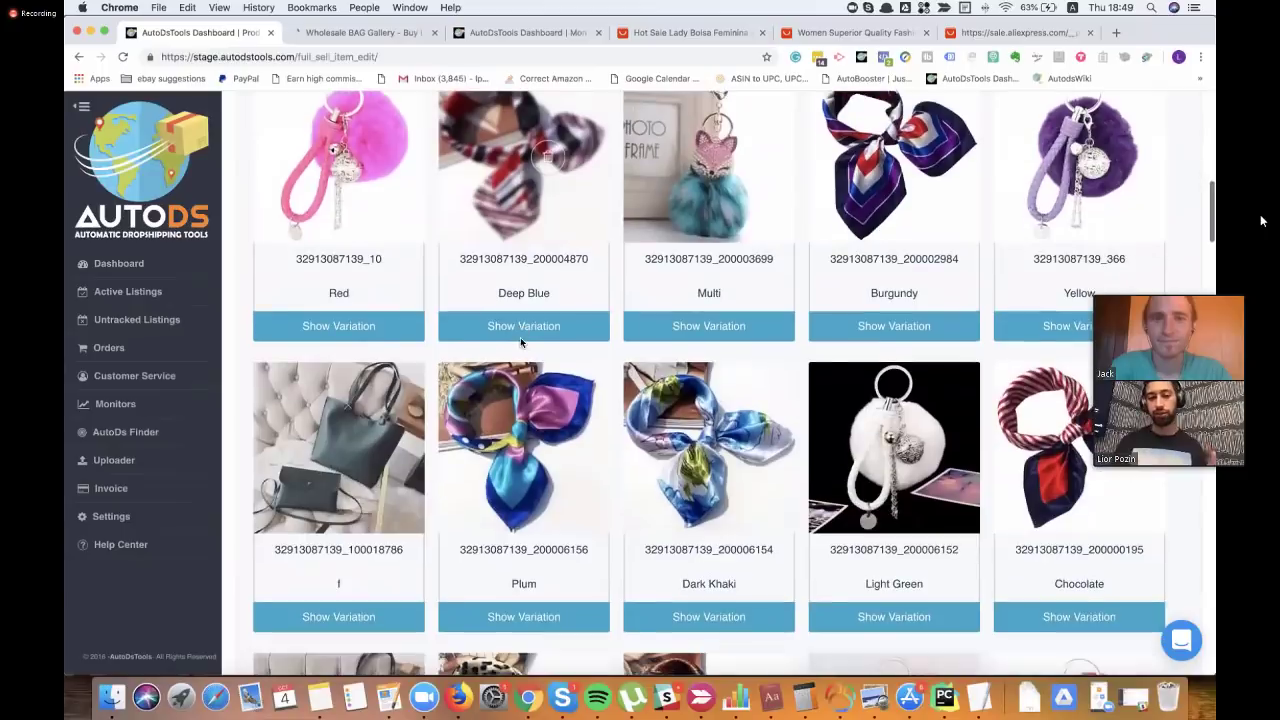
scroll(649, 371, "down", 7)
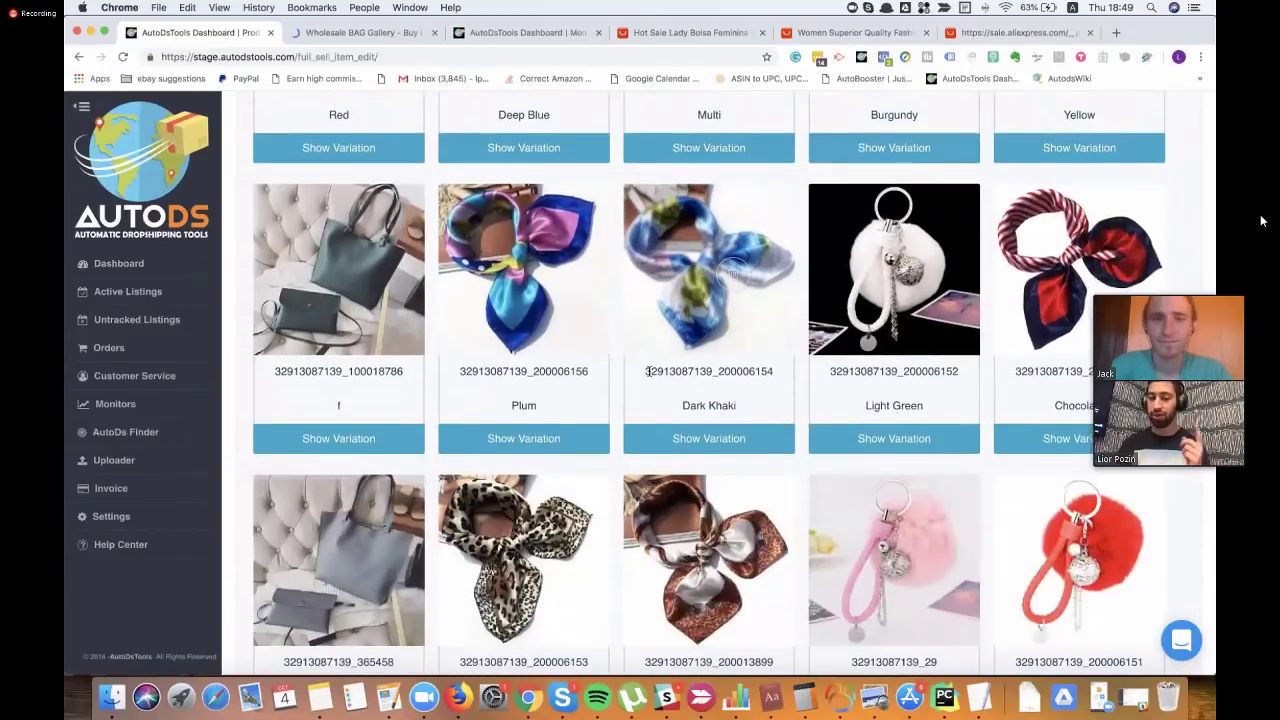
- Review the bag upload's item specifics, product photos, description template, business policies, source product and schedule settings
scroll(649, 371, "down", 20)
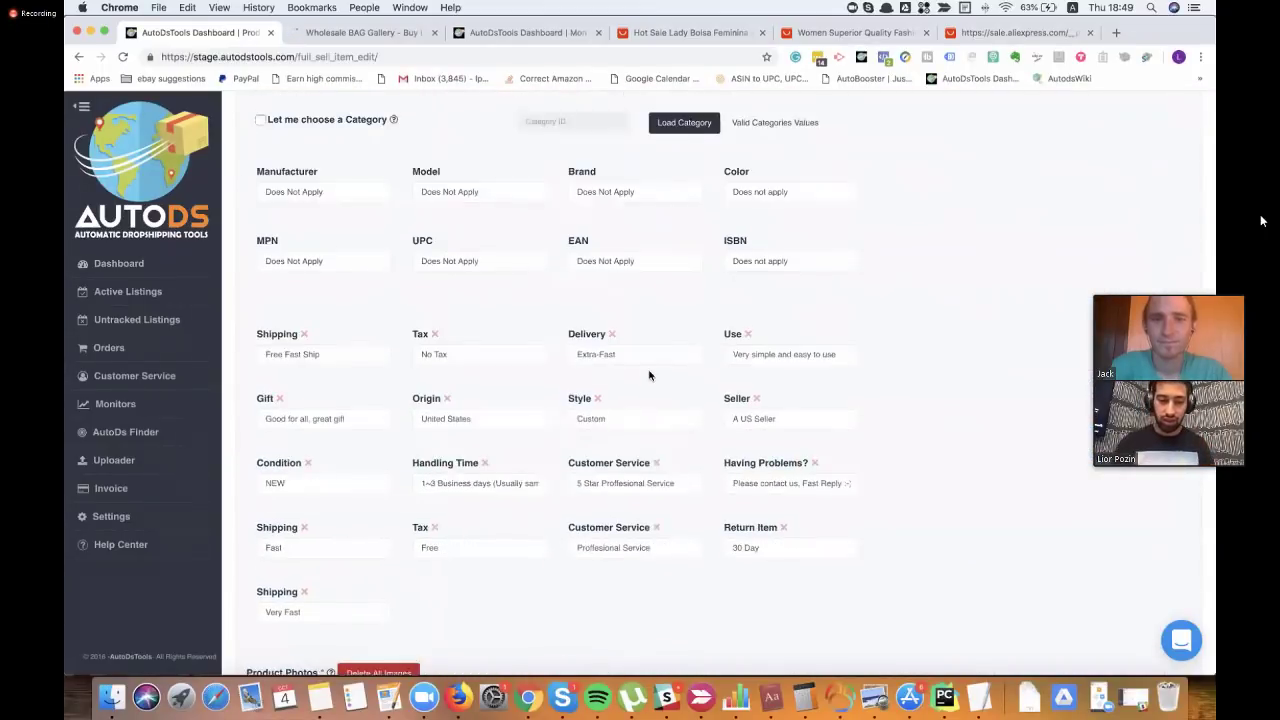
scroll(649, 371, "down", 7)
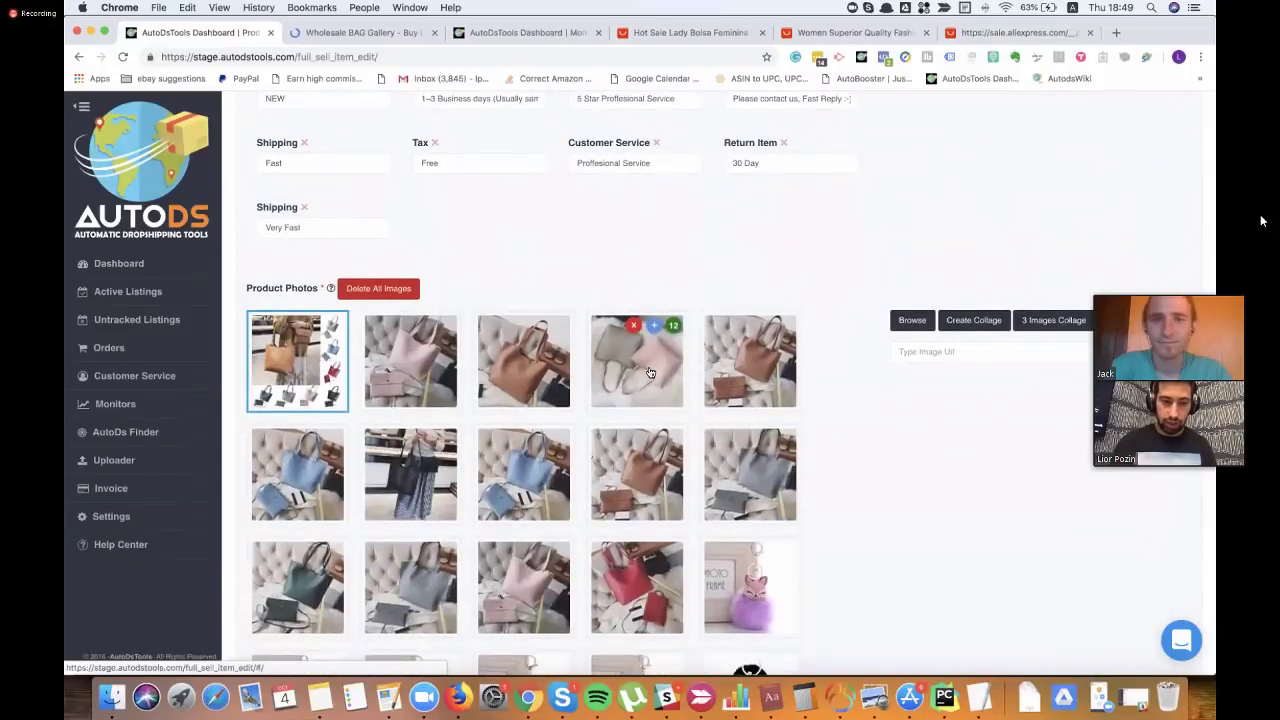
scroll(649, 371, "down", 20)
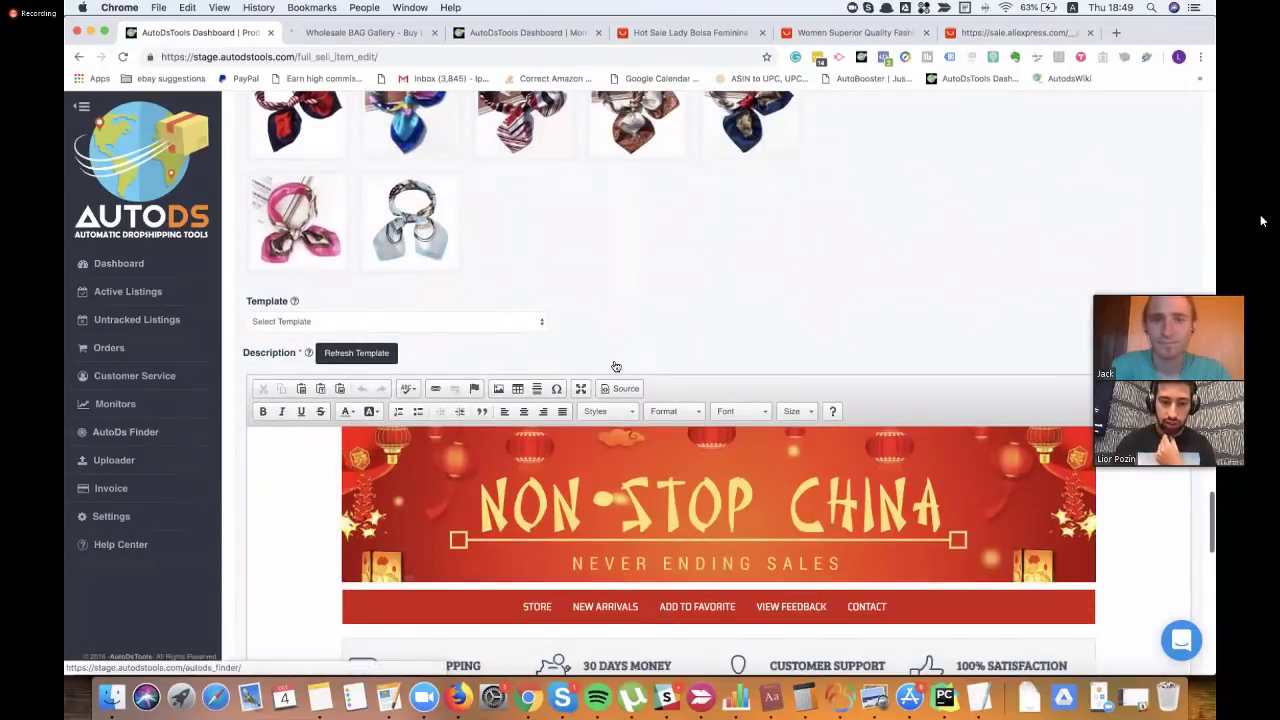
scroll(616, 367, "down", 8)
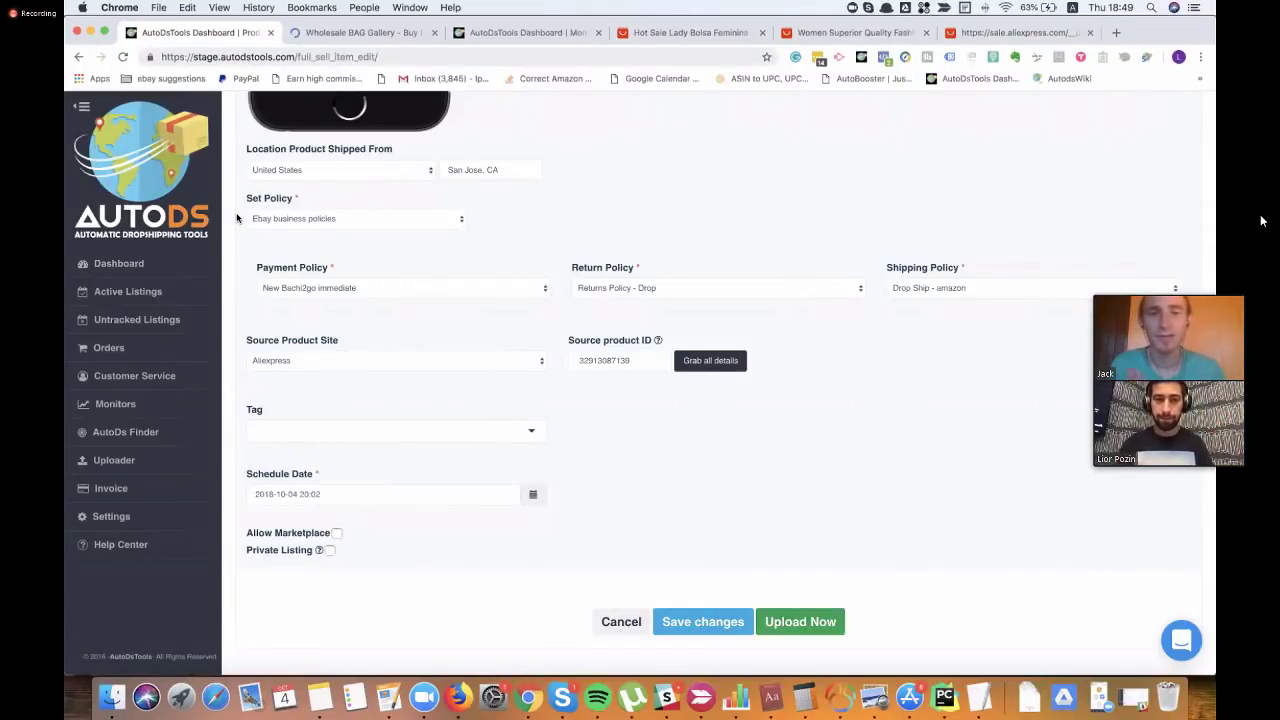
- Open the active listings and look through the listed products
left_click(167, 299)
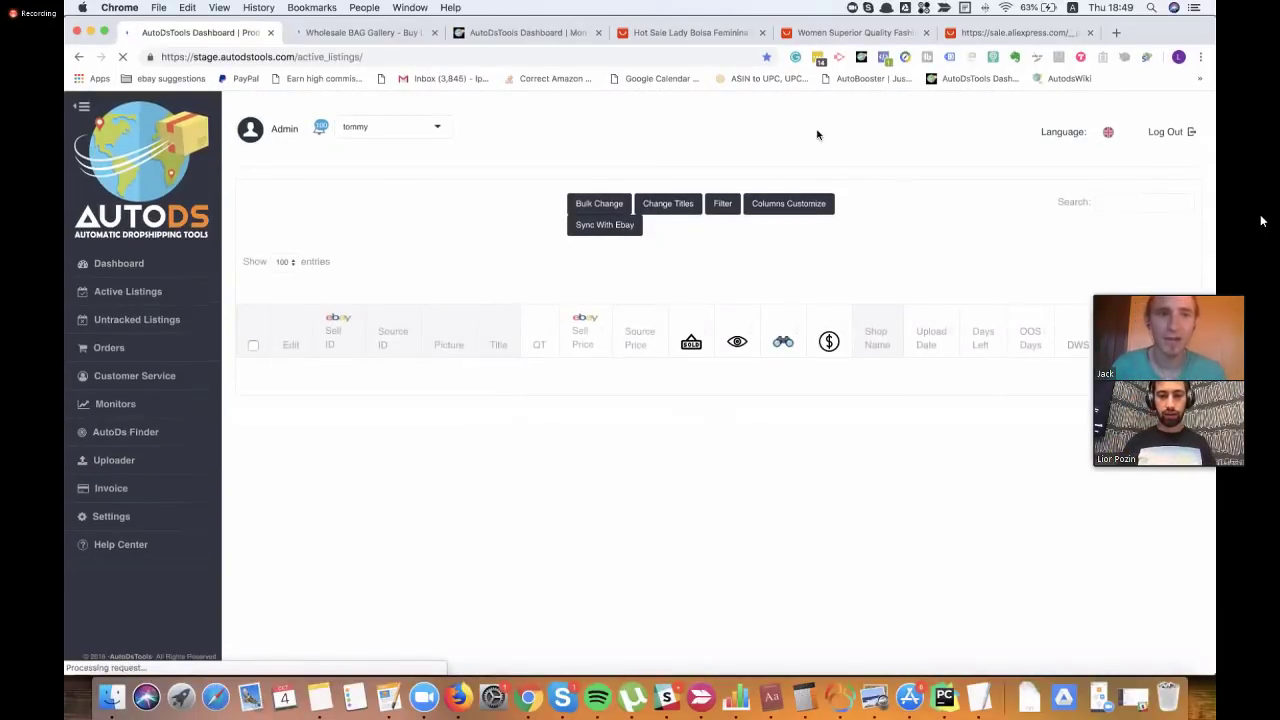
scroll(603, 381, "down", 15)
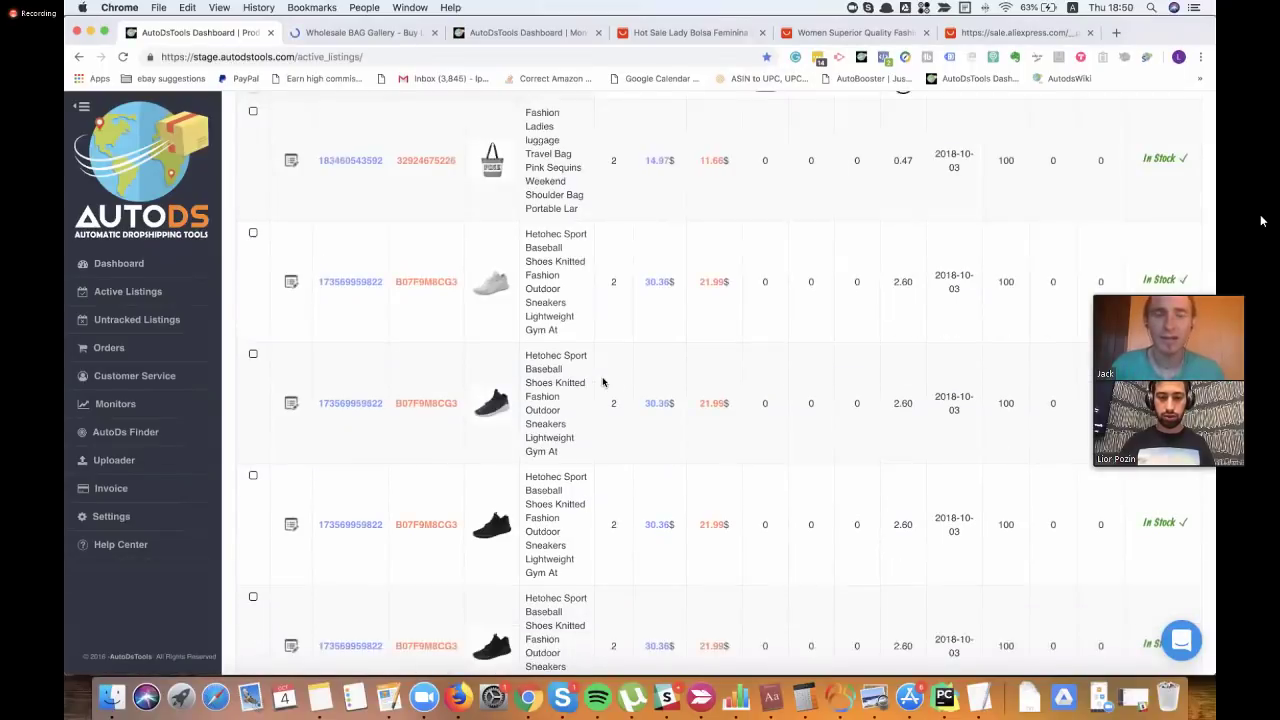
scroll(577, 288, "down", 20)
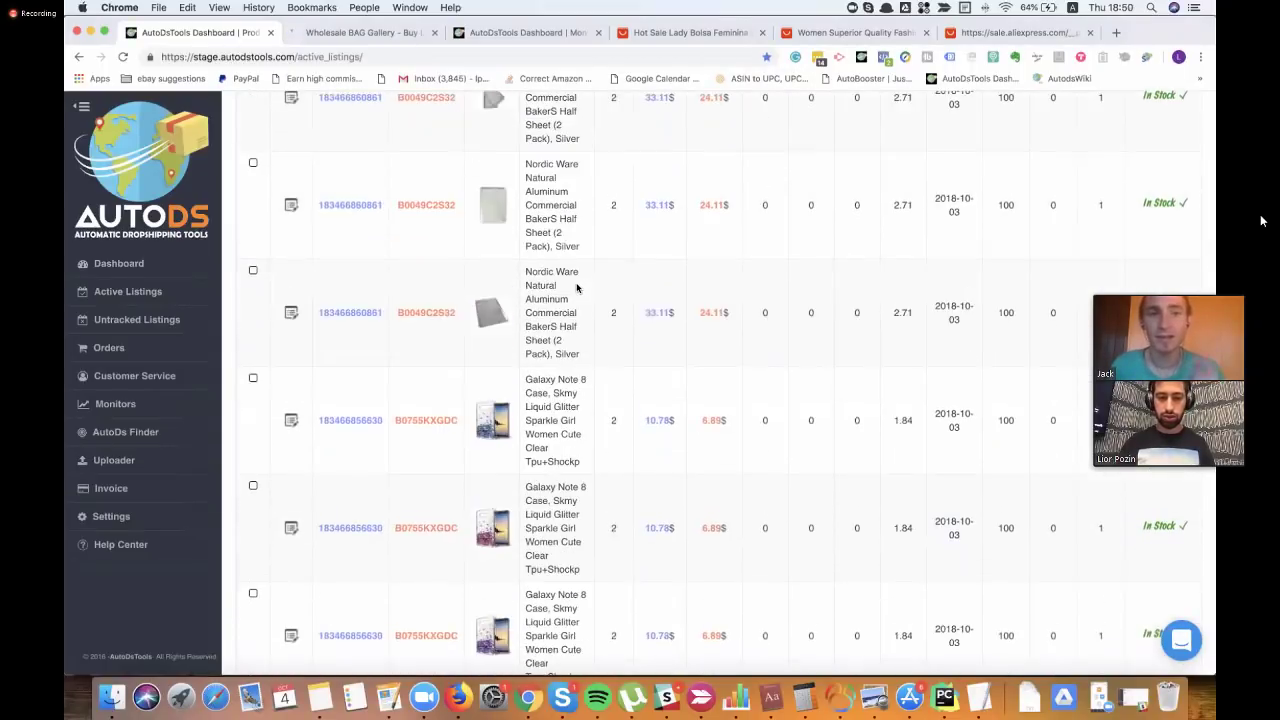
scroll(577, 288, "up", 15)
scroll(577, 288, "up", 10)
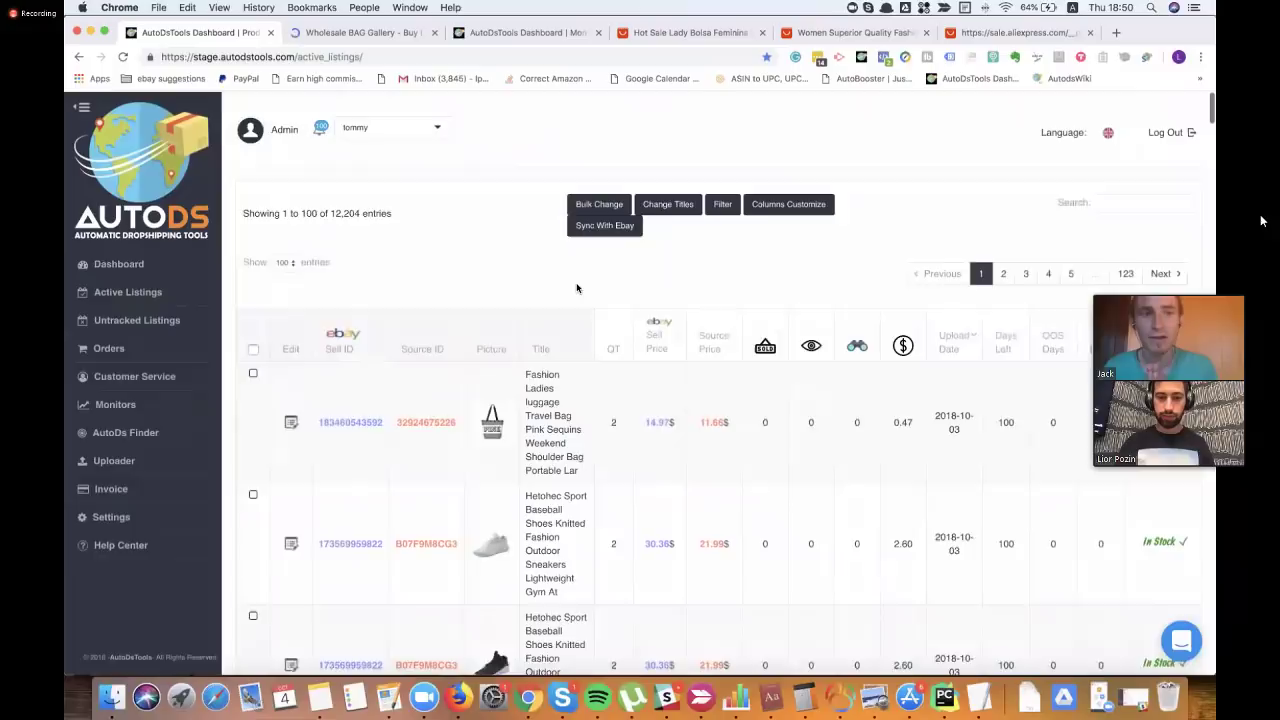
- Filter the active listings by the supplier AliExpress
left_click(723, 204)
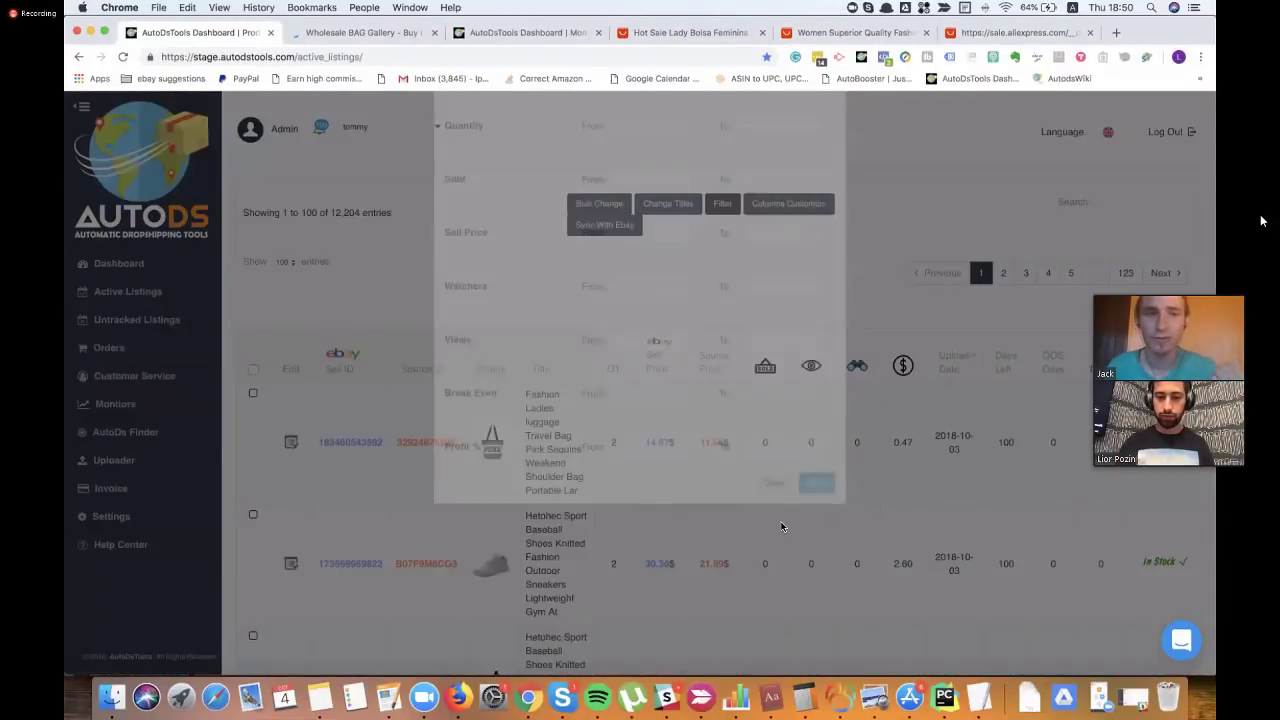
scroll(775, 516, "down", 5)
left_click(756, 518)
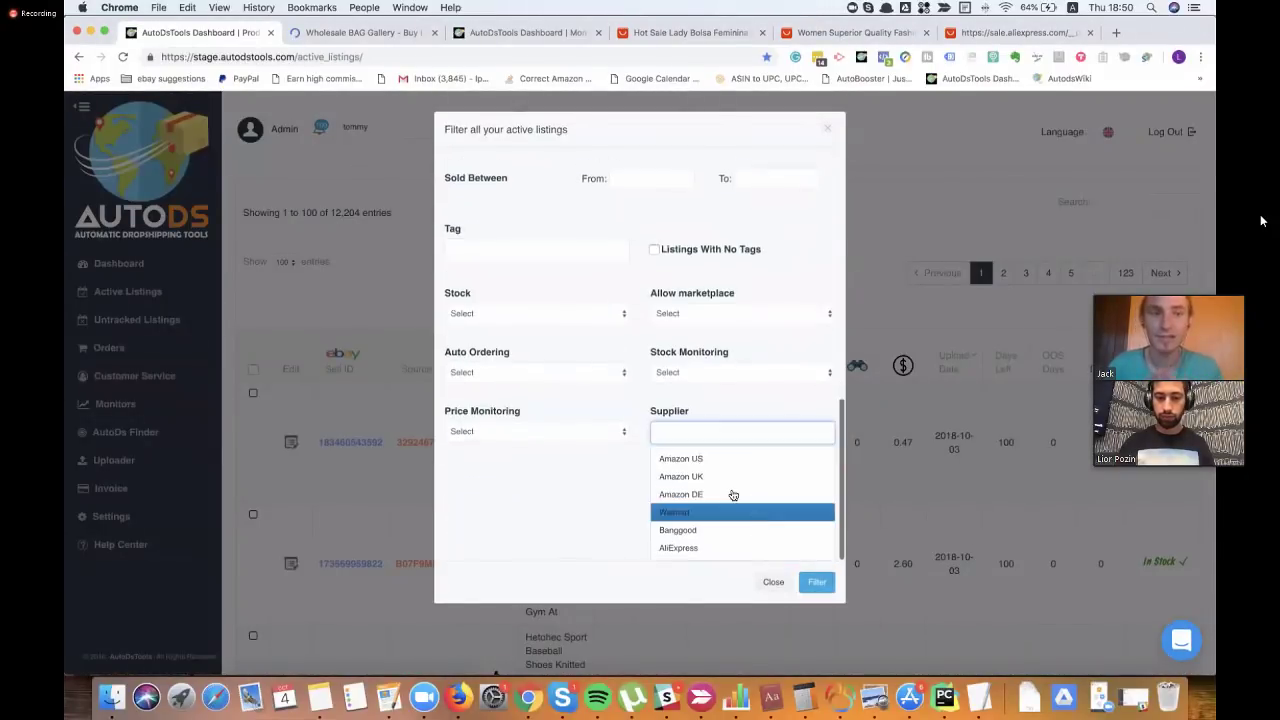
left_click(728, 548)
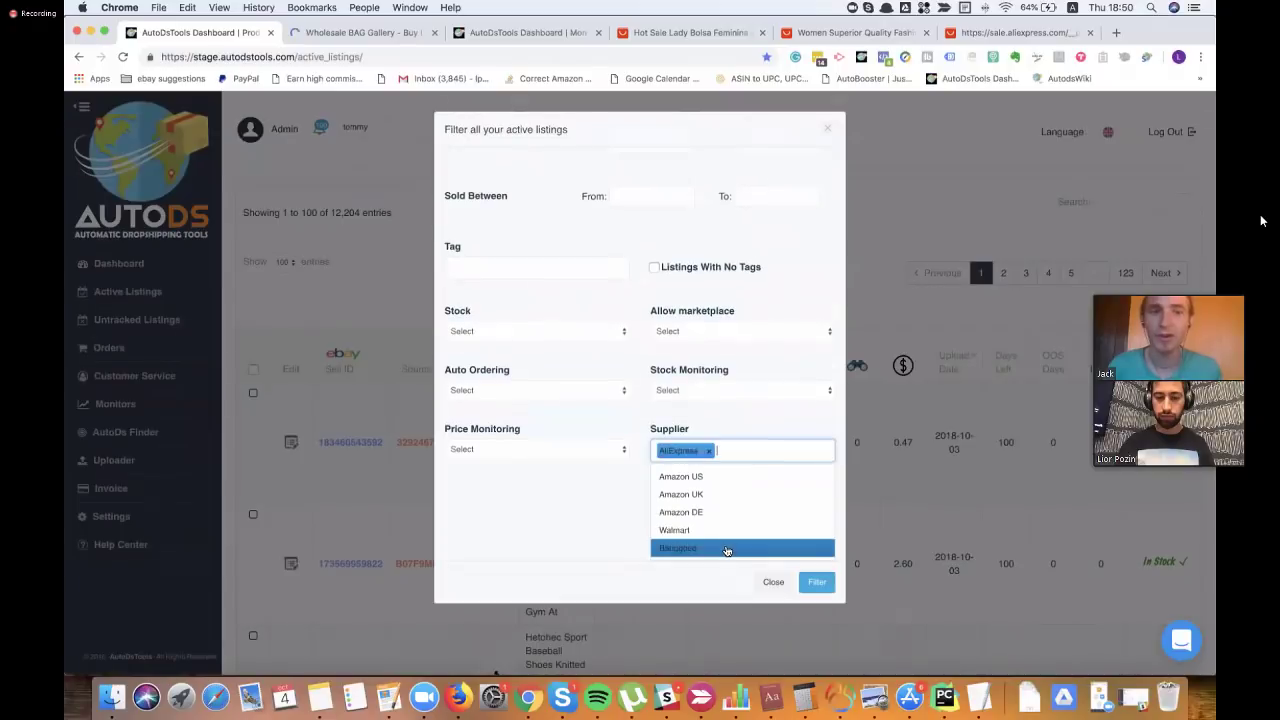
left_click(814, 584)
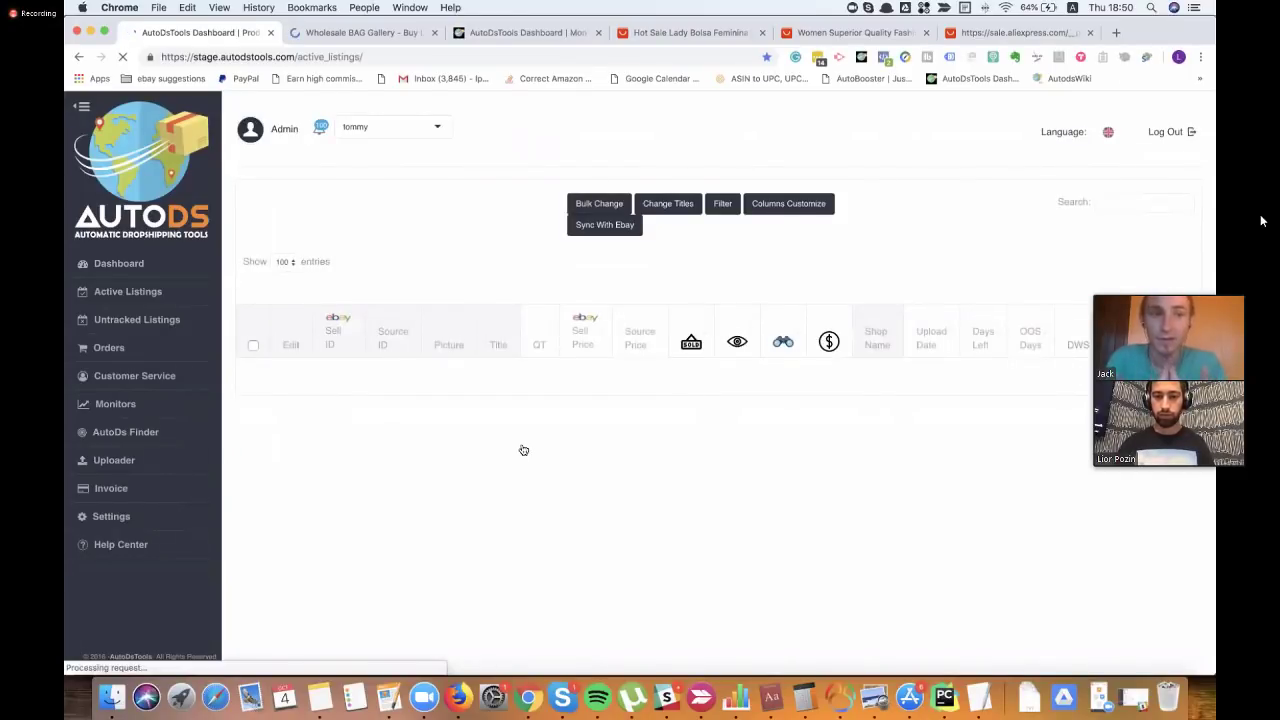
- Open the eBay page of a FORUDESIGNS Dog Flower suitcase cover listing and examine its item specifics
scroll(363, 287, "down", 10)
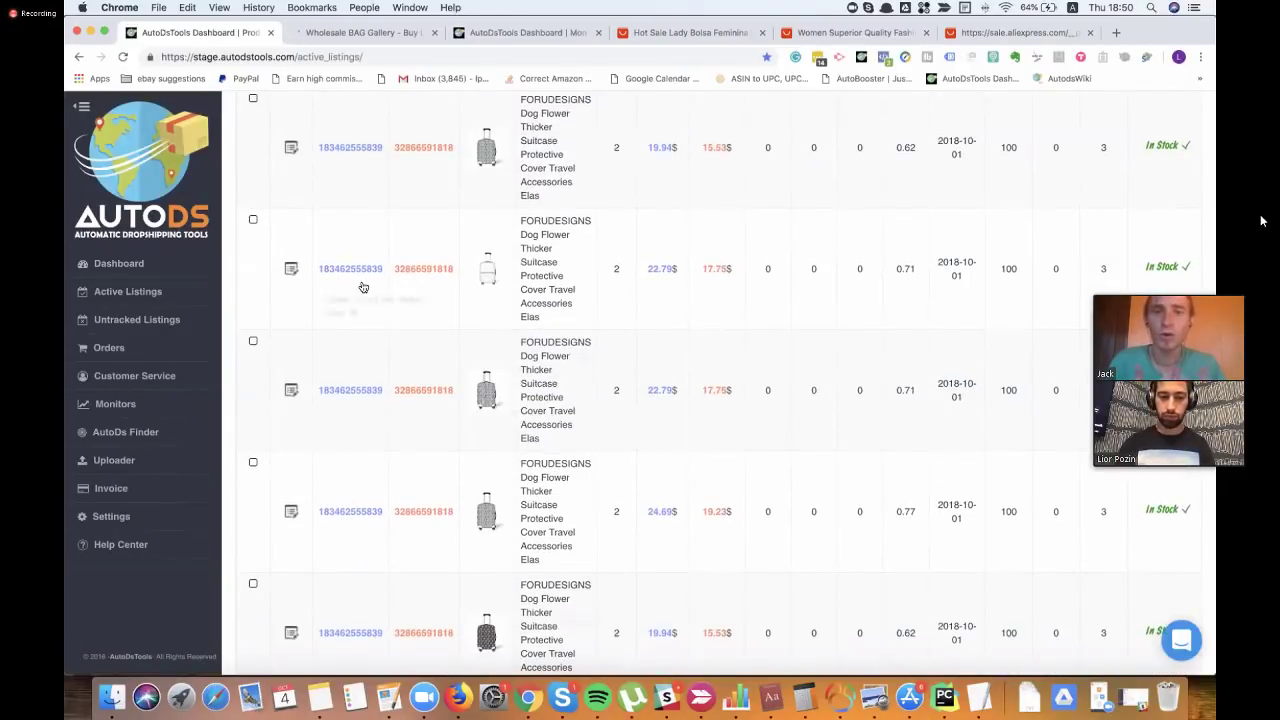
left_click(362, 268)
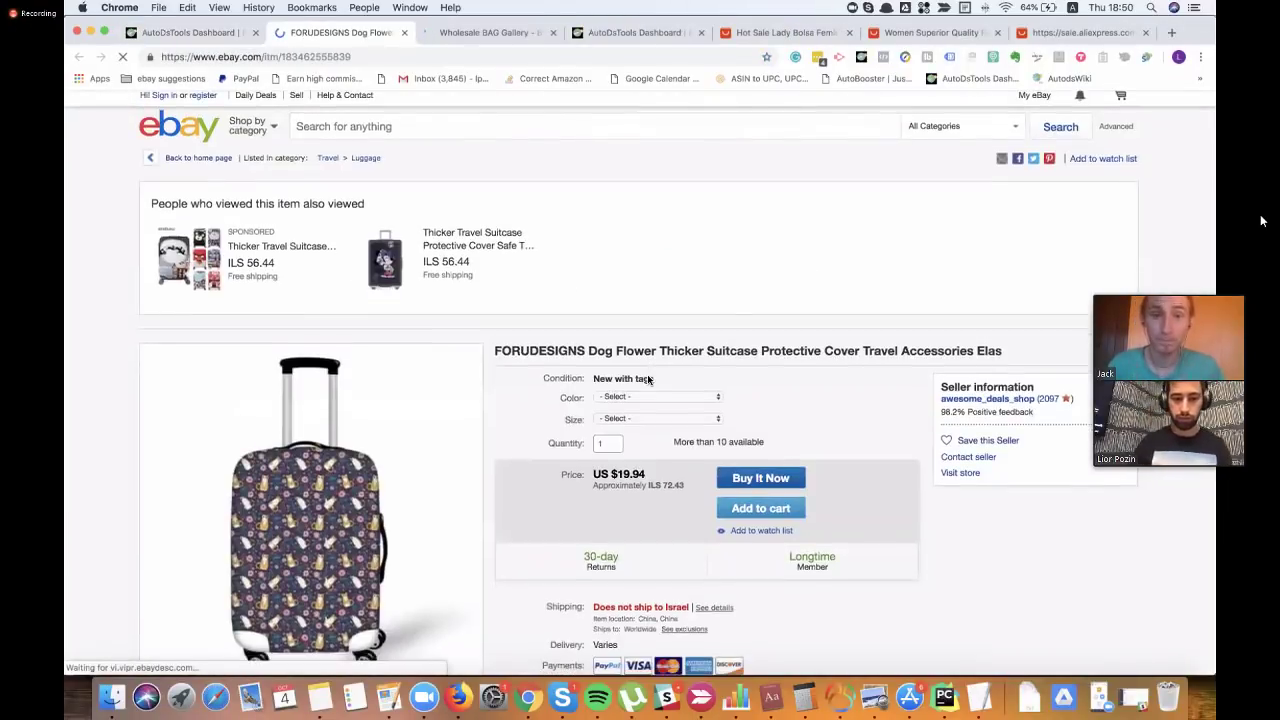
scroll(647, 378, "down", 8)
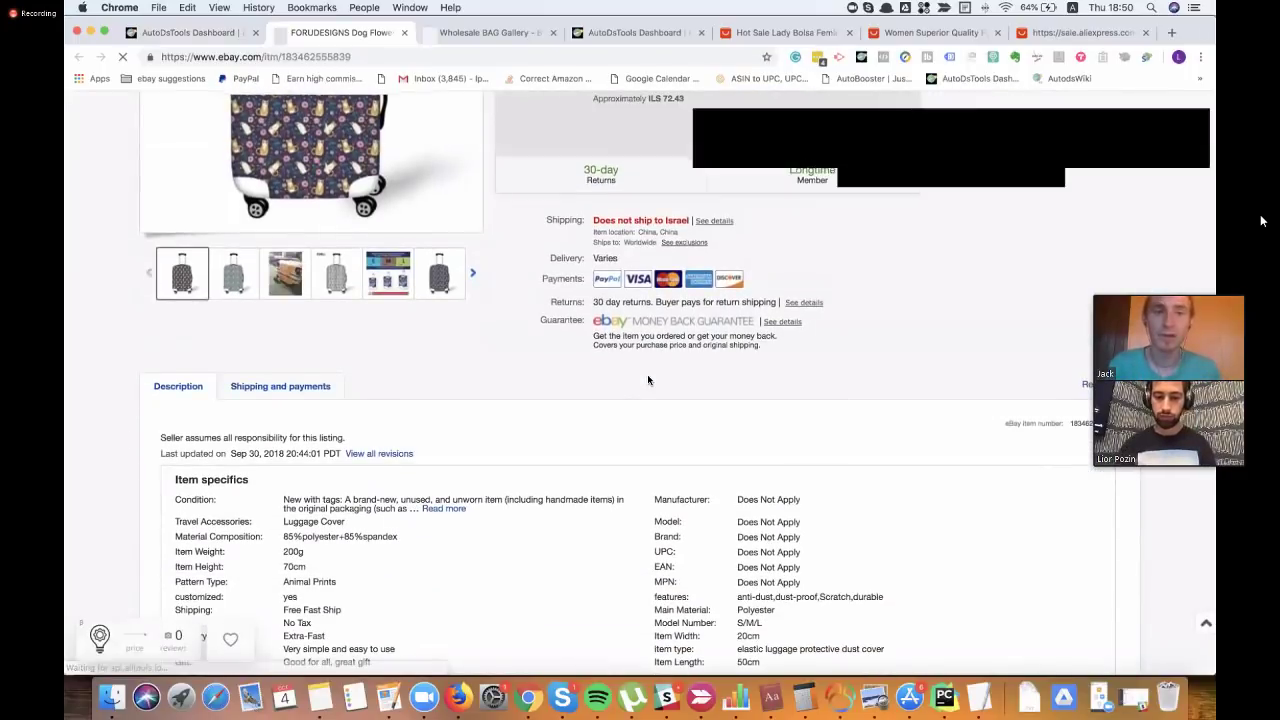
scroll(647, 380, "down", 2)
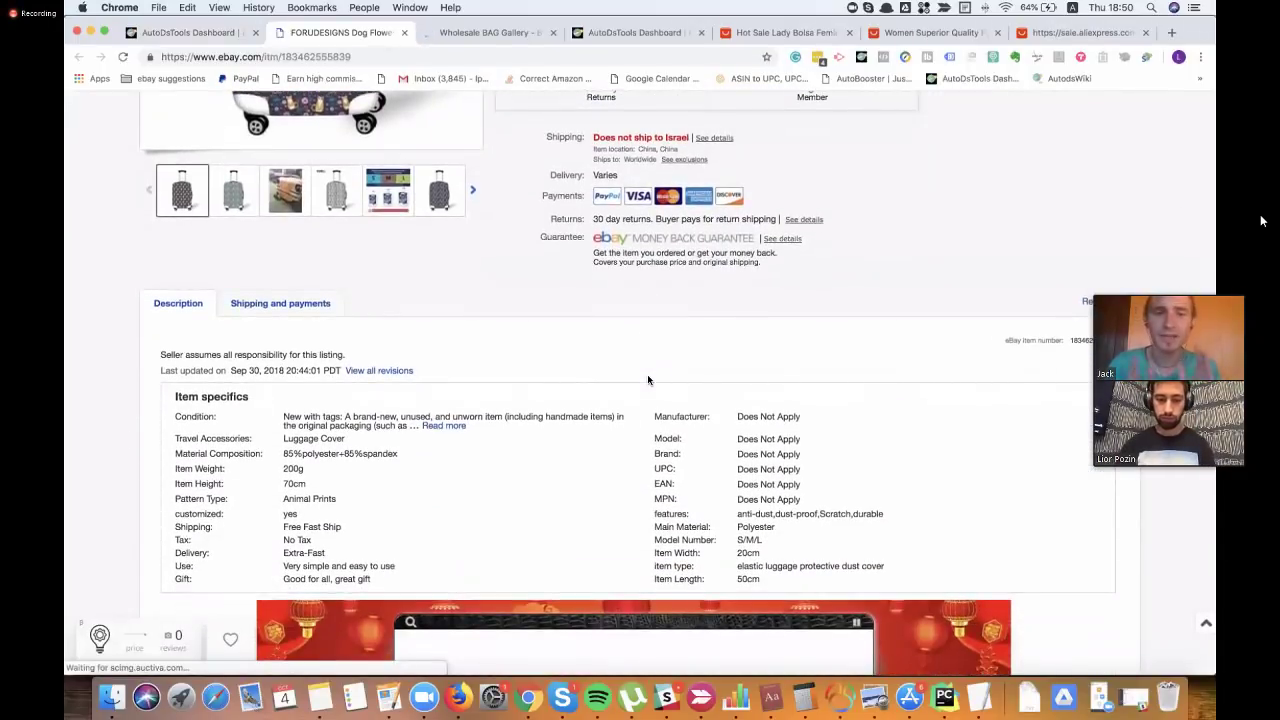
scroll(647, 380, "down", 3)
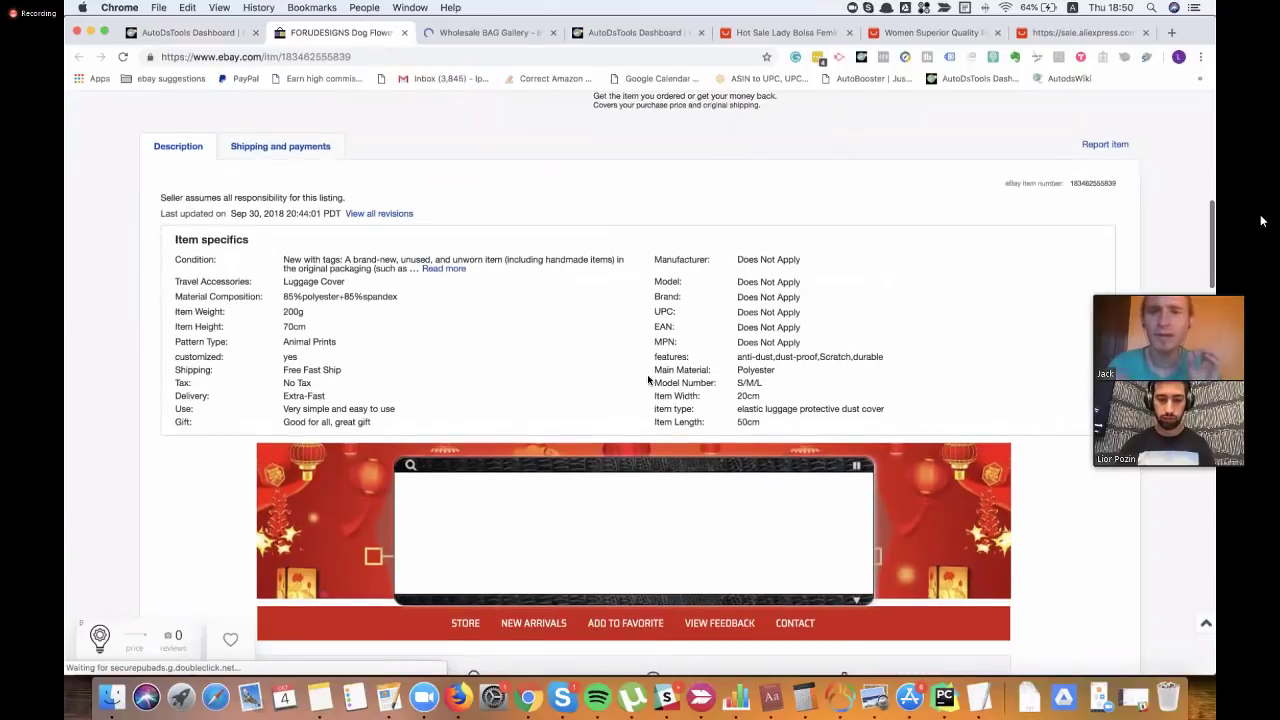
scroll(648, 380, "up", 1)
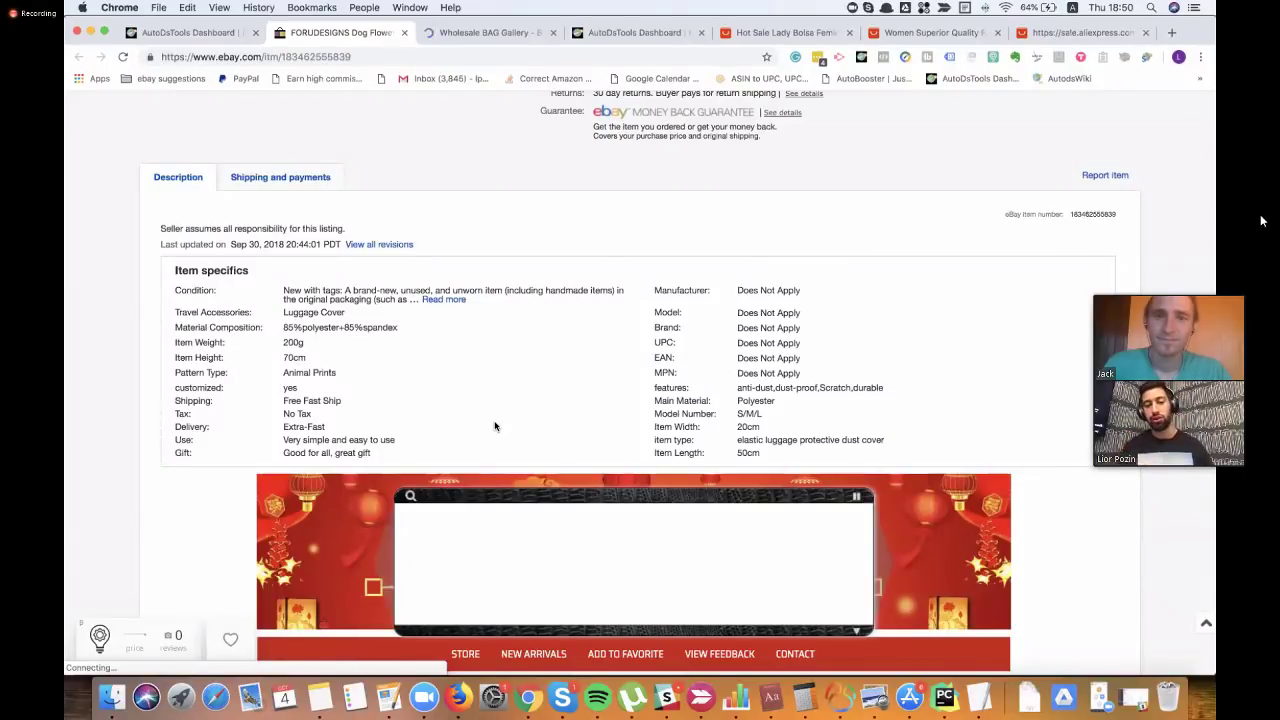
- Highlight the item specifics on the suitcase cover's eBay page to point them out, and clear the selection
triple_click(725, 457)
left_click_drag(725, 457, 155, 290)
left_click_drag(620, 432, 765, 389)
double_click(755, 400)
left_click(682, 410)
scroll(620, 320, "down", 1)
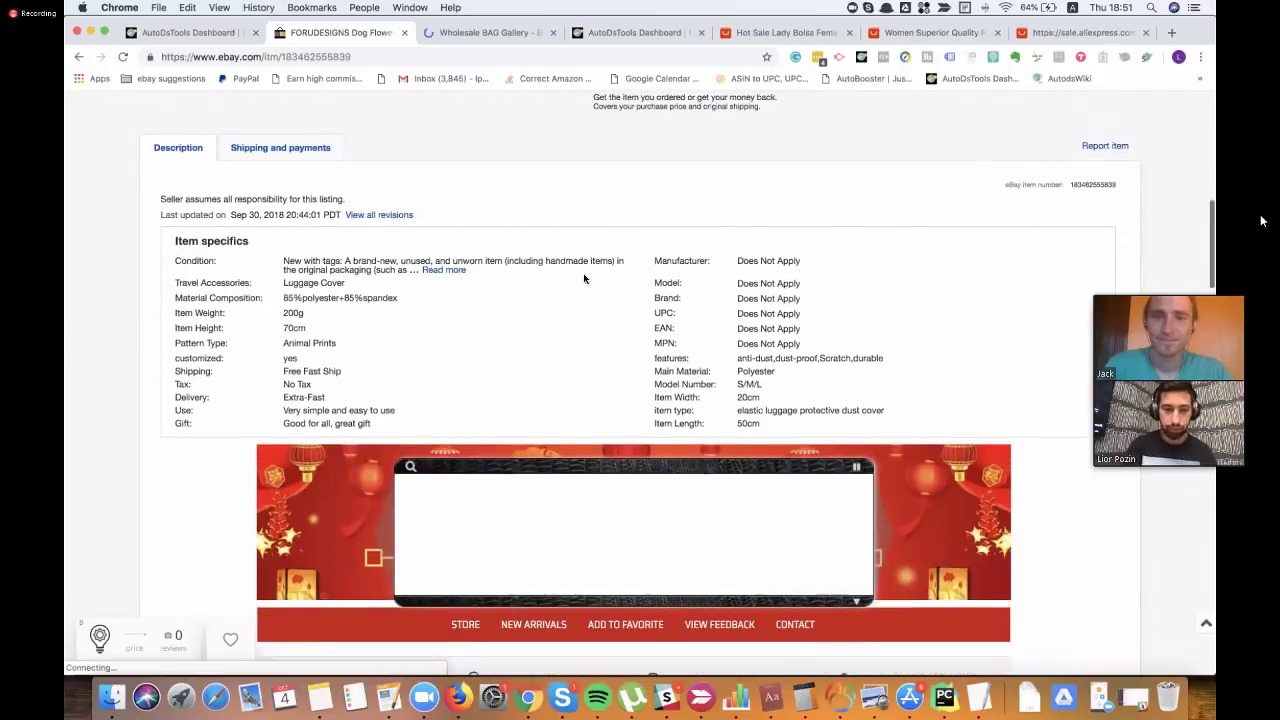
- Open the suitcase cover's AliExpress source page from the active listings and examine its item specifics for comparison
left_click(190, 32)
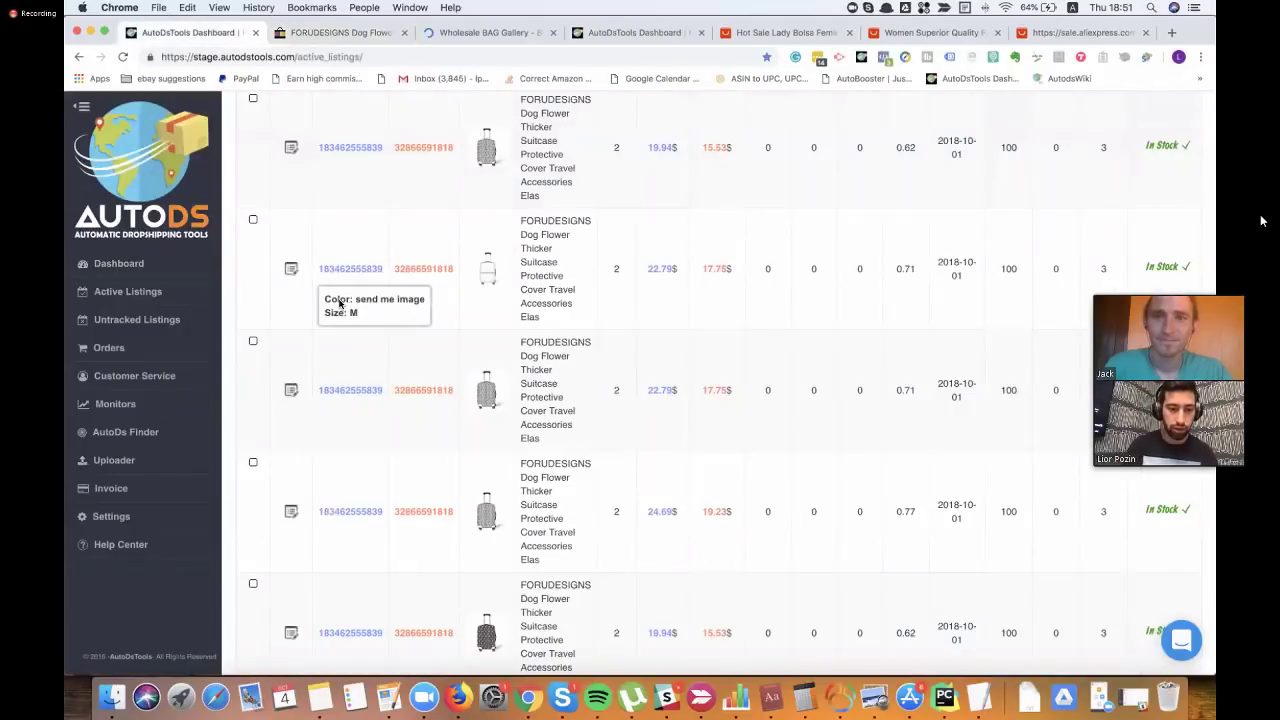
left_click(426, 274)
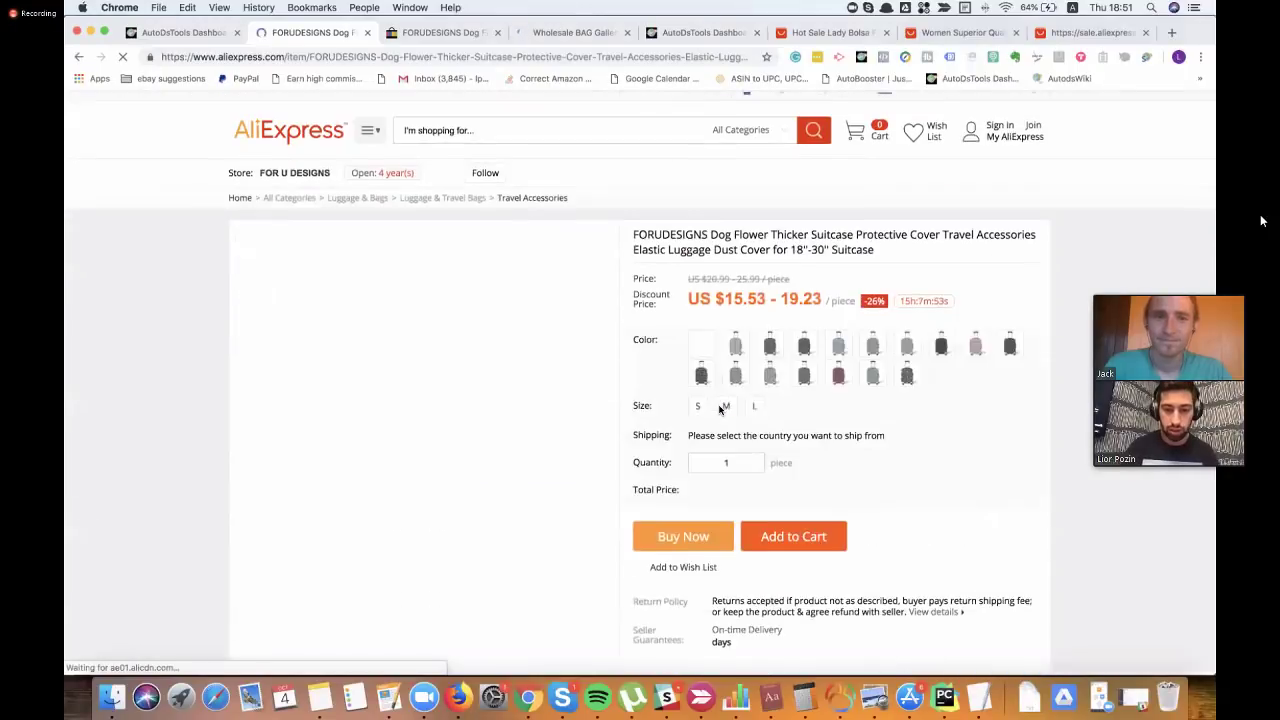
scroll(740, 420, "down", 6)
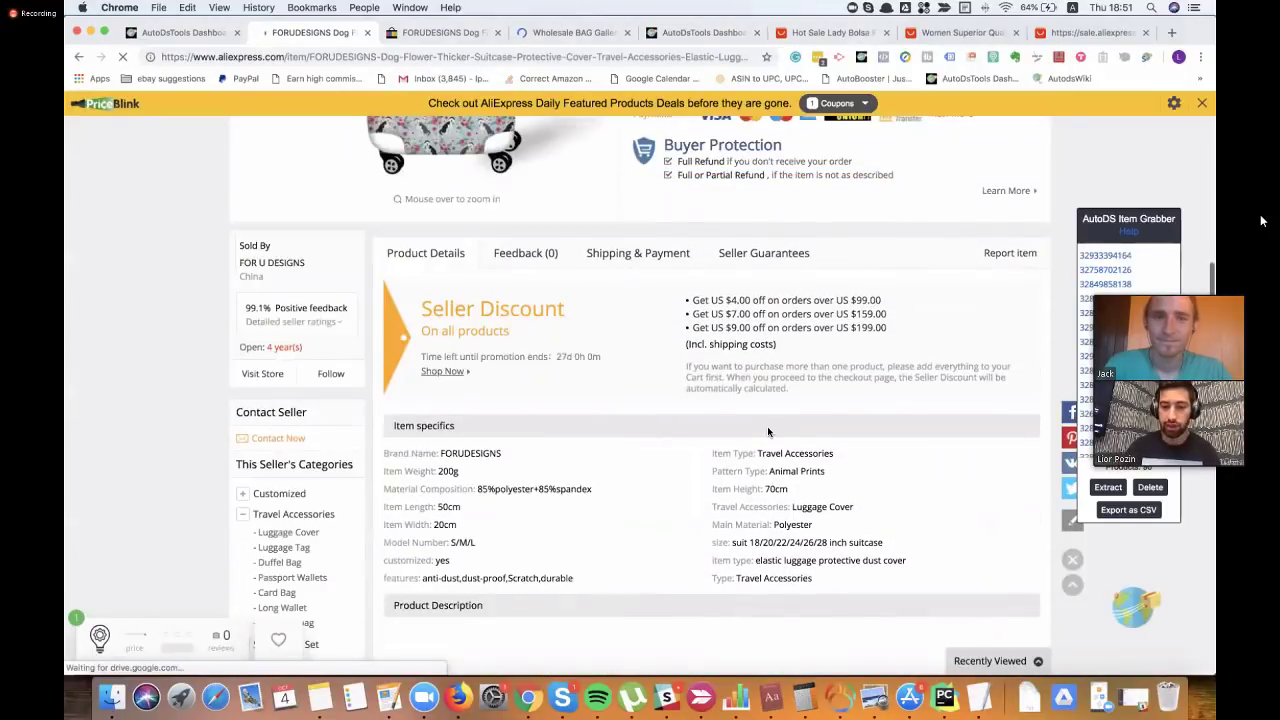
scroll(767, 431, "down", 1)
left_click_drag(827, 520, 565, 470)
left_click(565, 470)
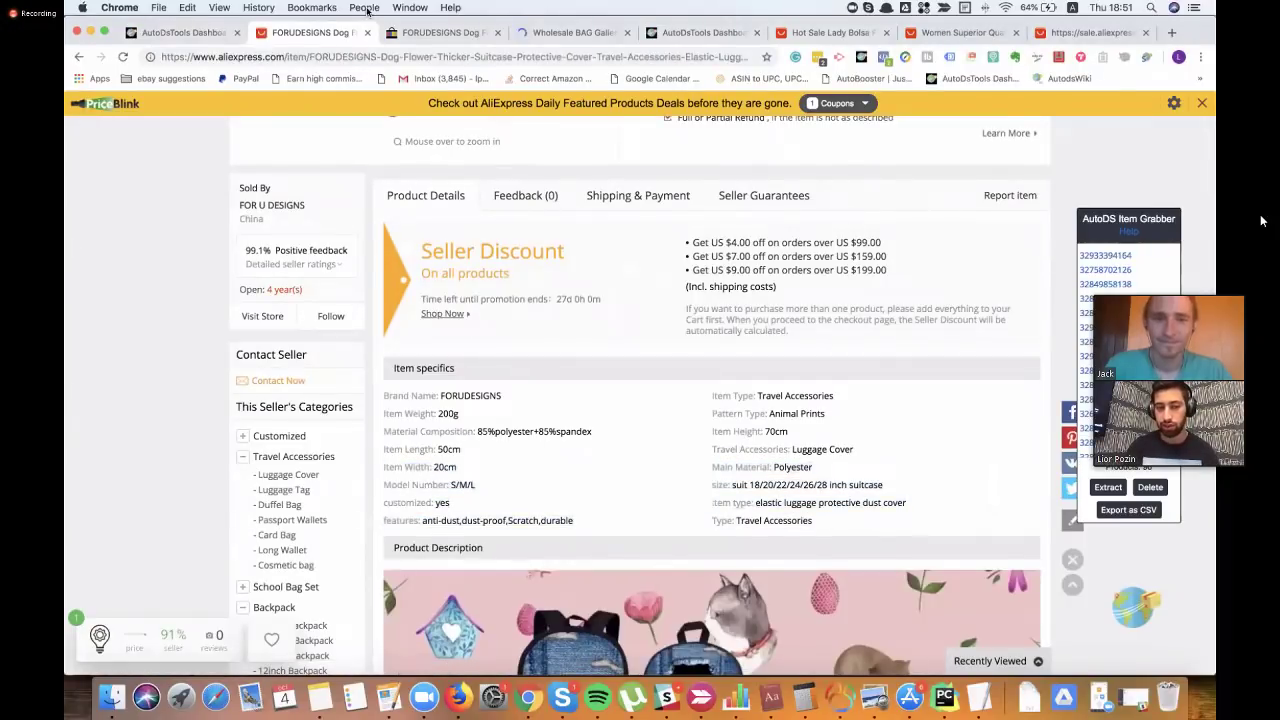
- Recheck the item specifics on the suitcase cover's eBay page, and return to the AutoDS active listings
left_click(435, 32)
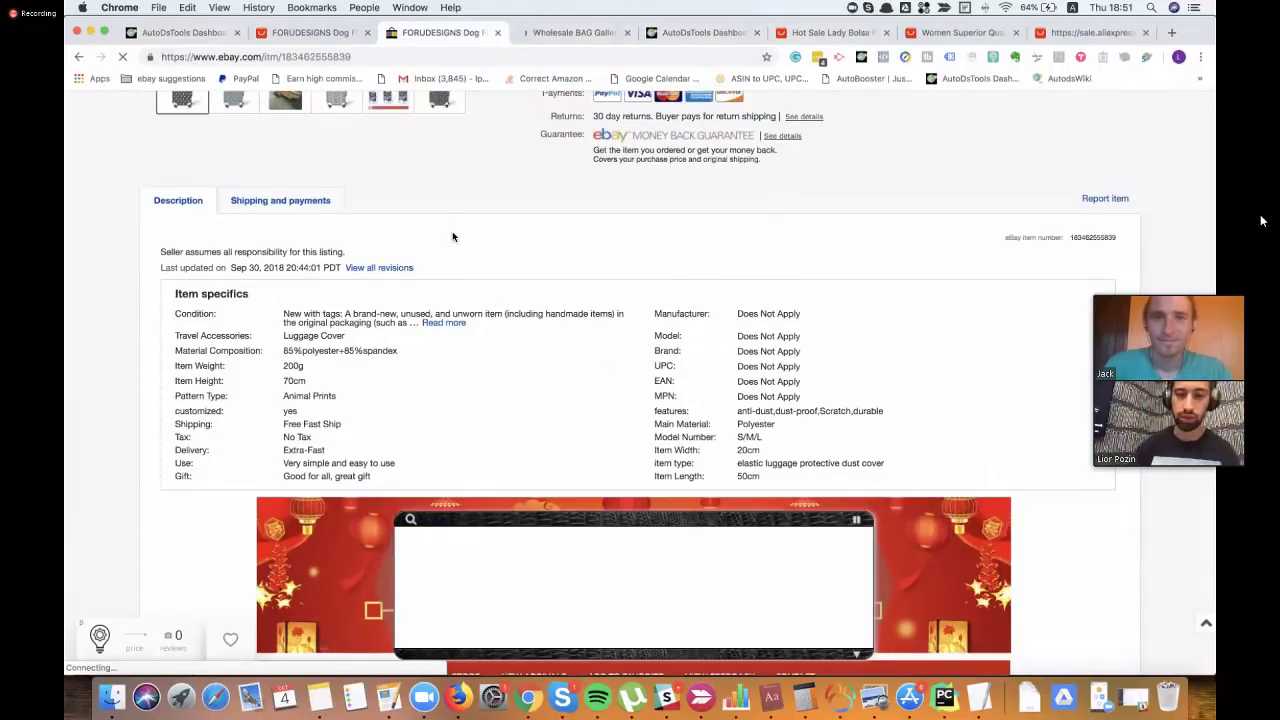
scroll(452, 237, "up", 1)
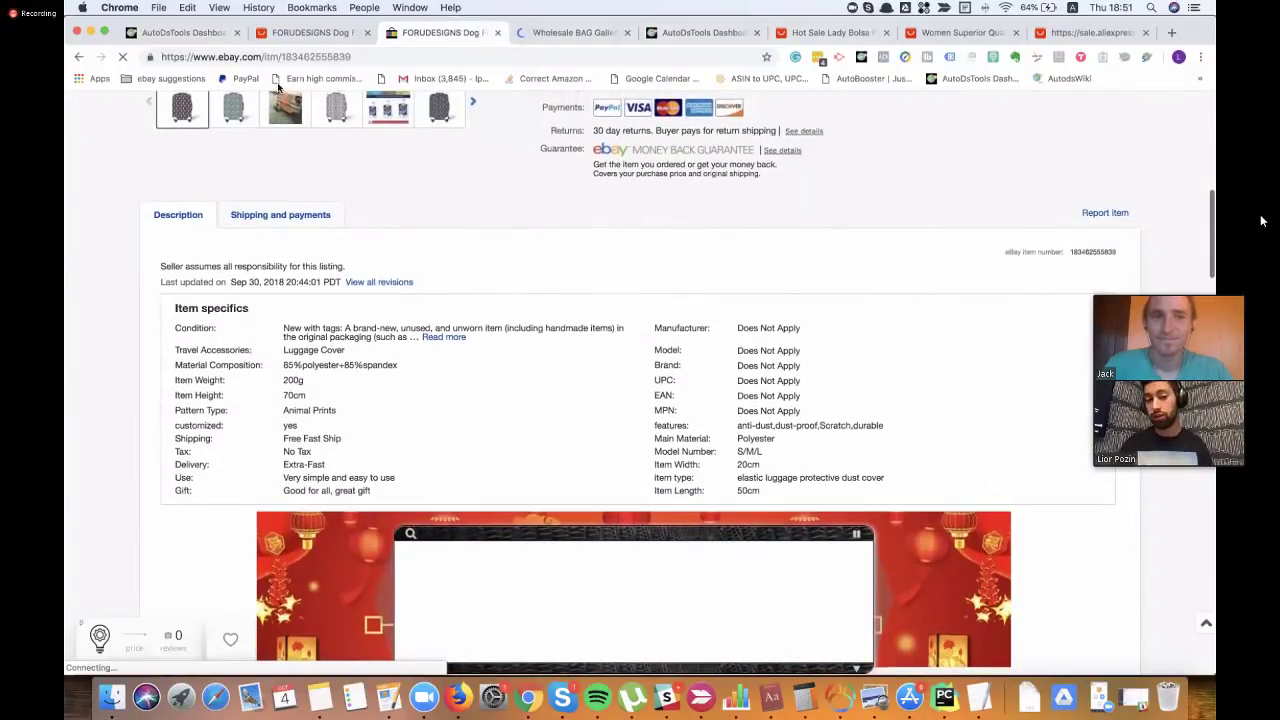
left_click(206, 34)
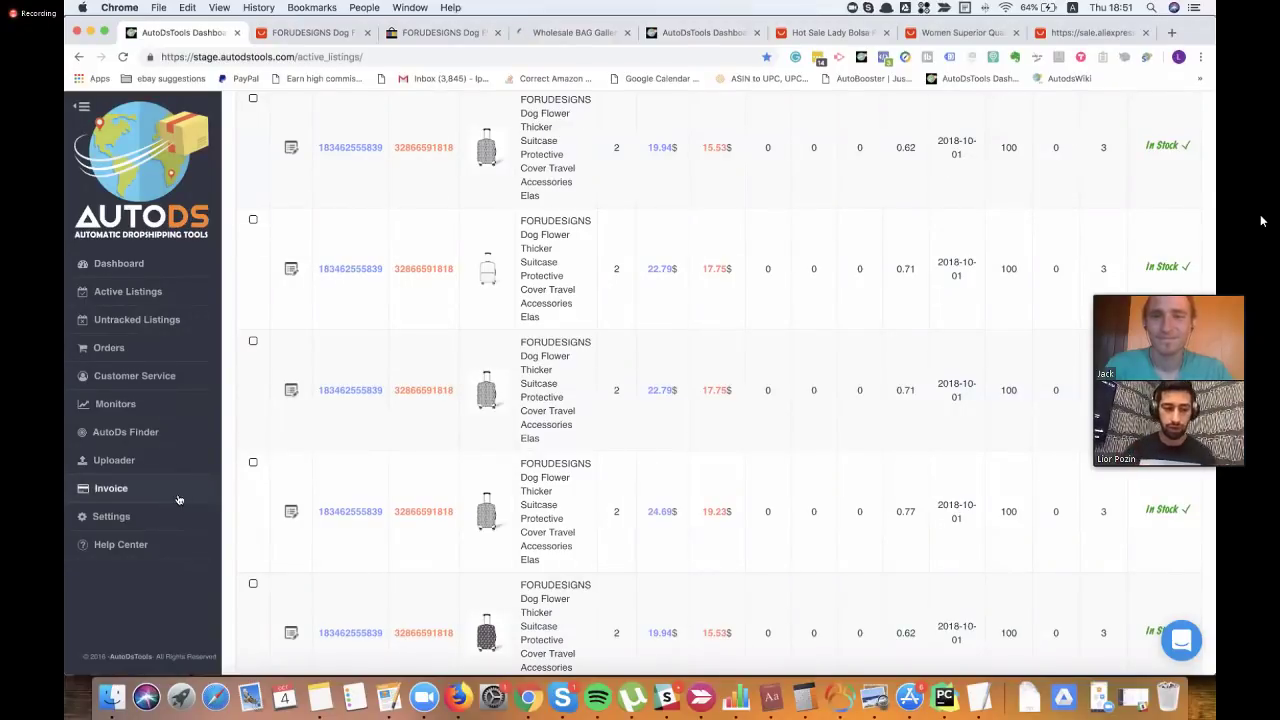
- Open the Orders Monitor settings in AutoDS and examine the price raise and price drop rules
left_click(177, 404)
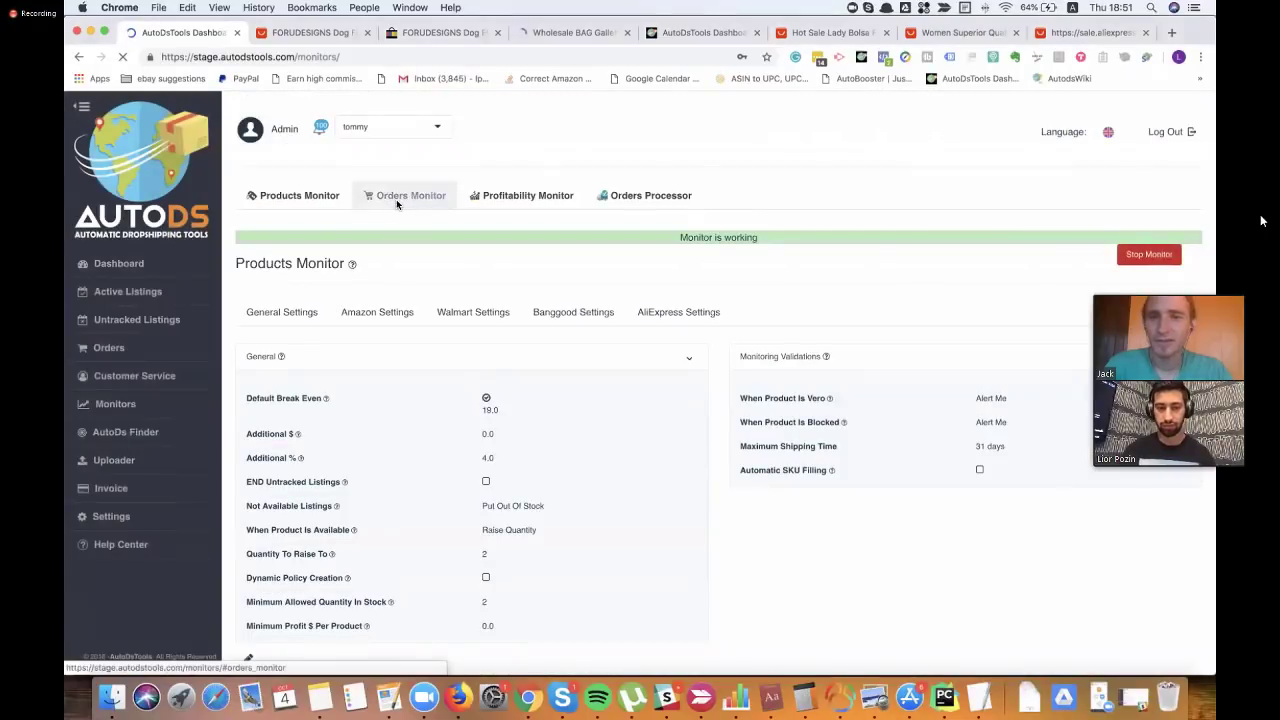
left_click(396, 199)
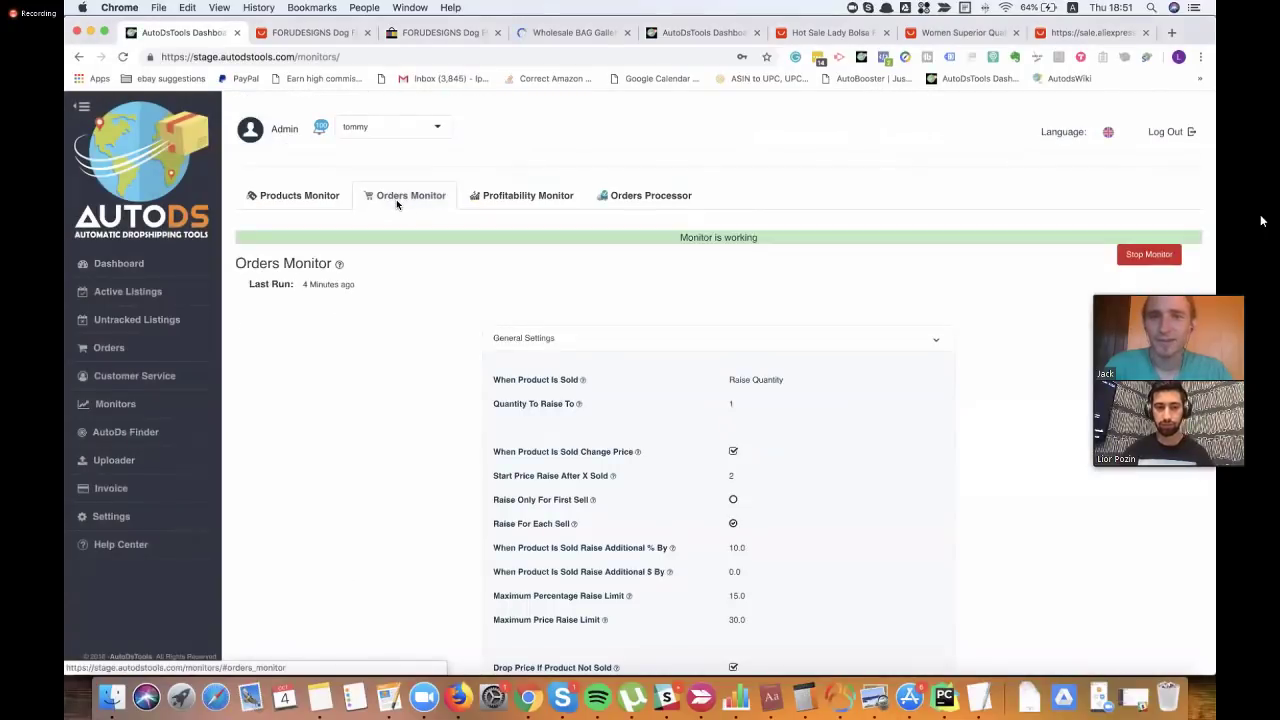
scroll(397, 203, "down", 3)
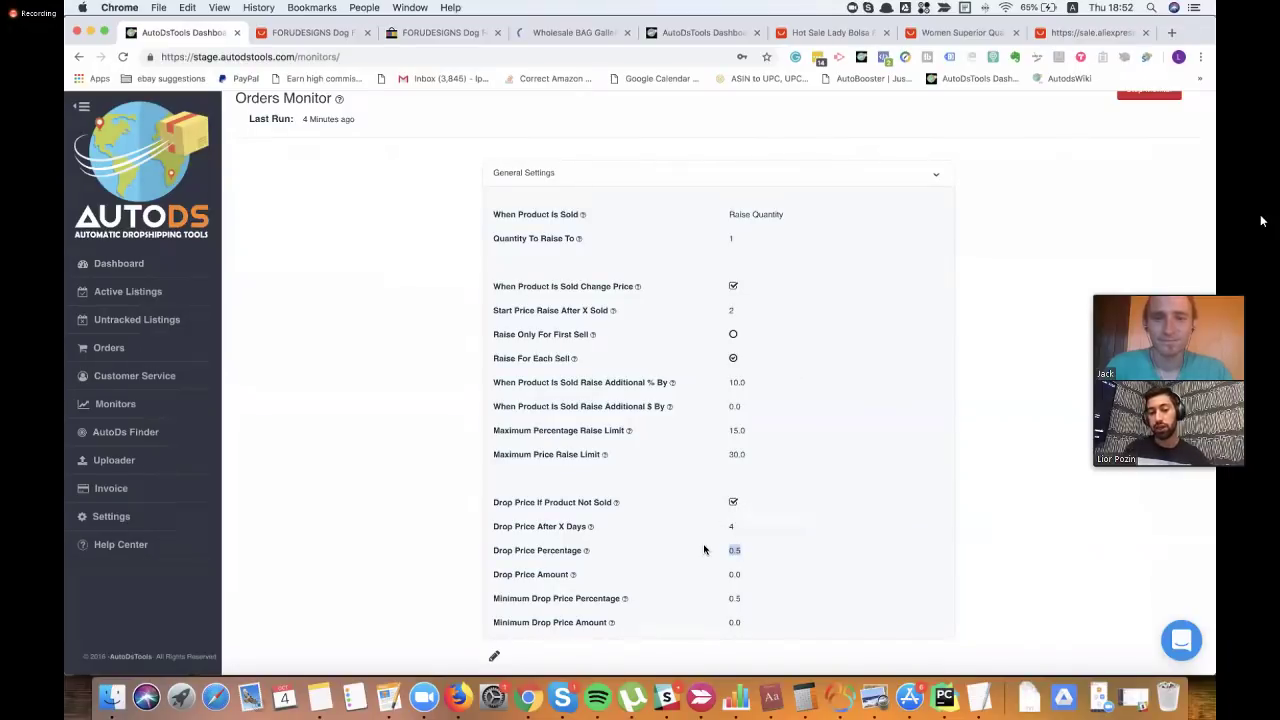
- Highlight the Drop Price After X Days and Drop Price Percentage settings to point them out, and clear the selection
double_click(549, 526)
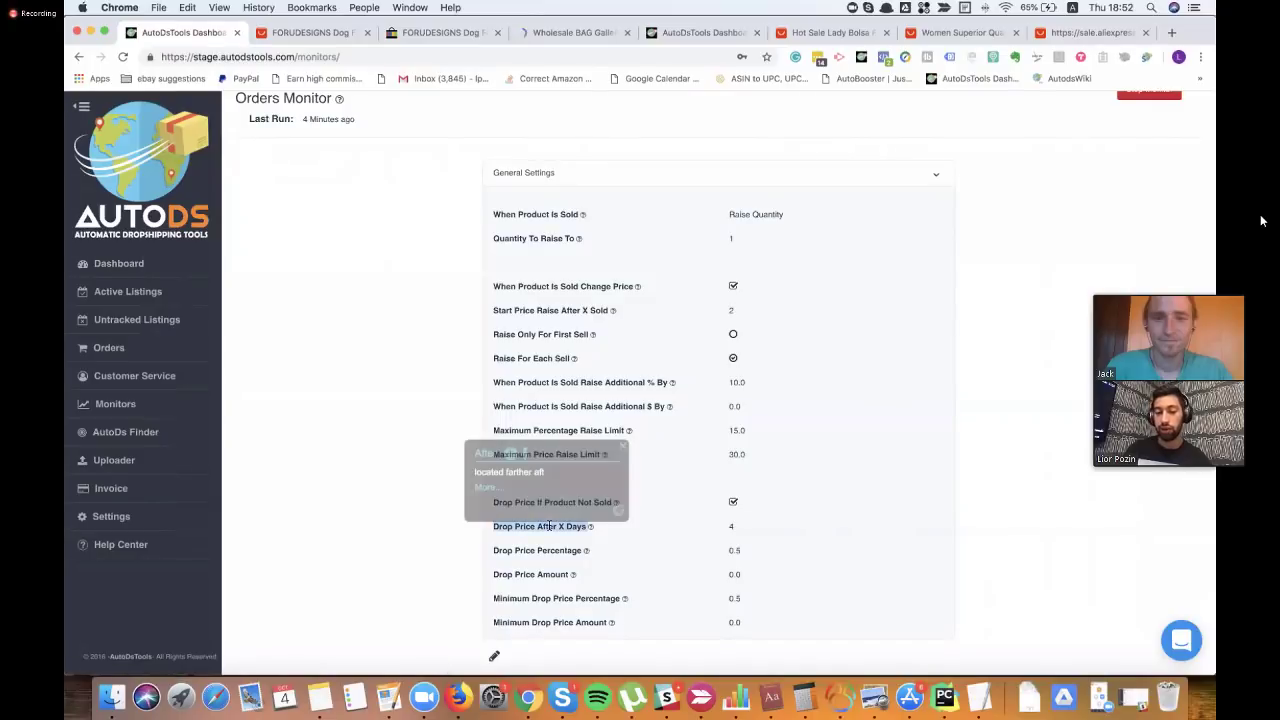
left_click(733, 530)
double_click(733, 530)
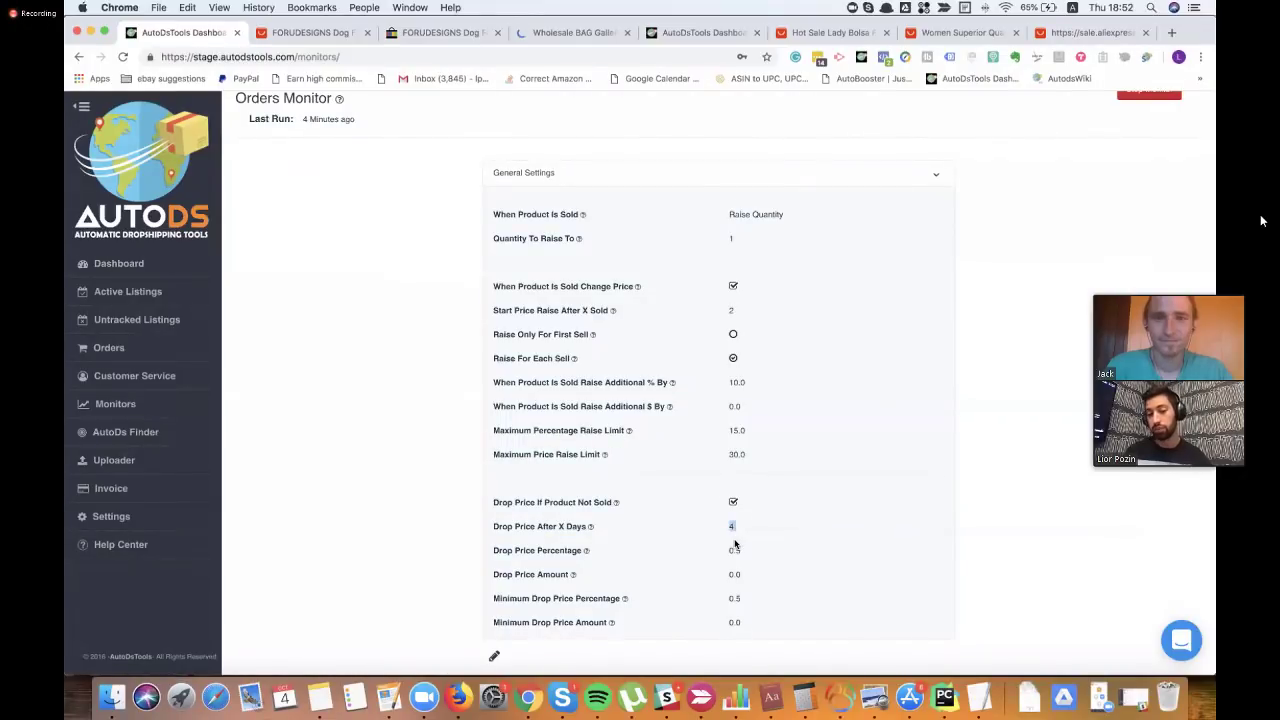
double_click(736, 549)
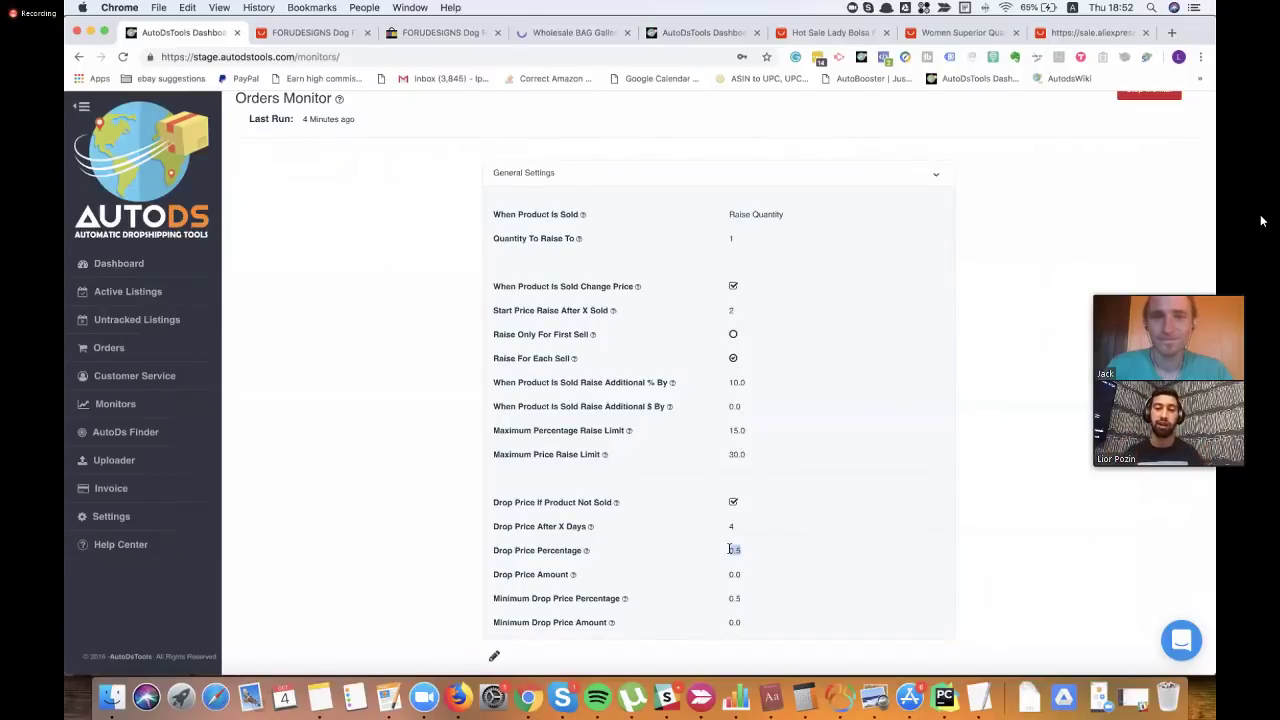
left_click(816, 463)
- Open the Profitability Monitor settings and highlight the minimum watchers and Listing Minimum Views criteria to point them out
scroll(816, 463, "up", 2)
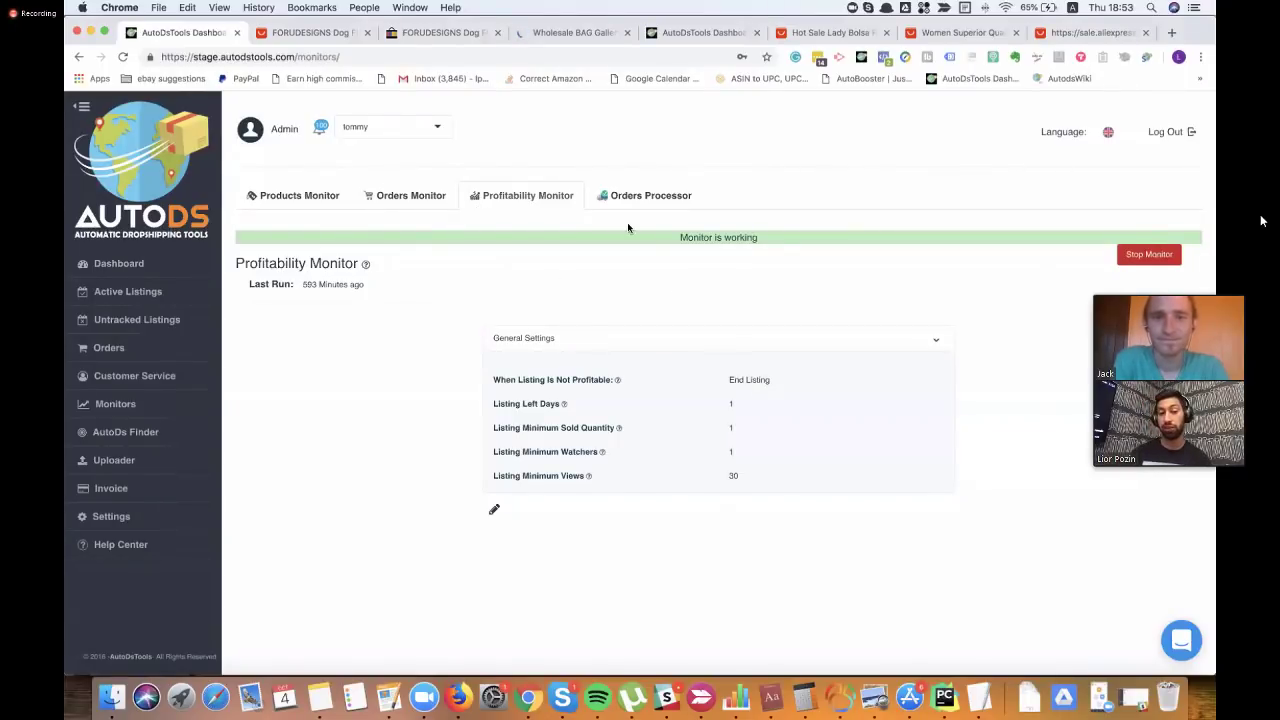
left_click_drag(633, 447, 766, 486)
left_click(758, 478)
triple_click(731, 474)
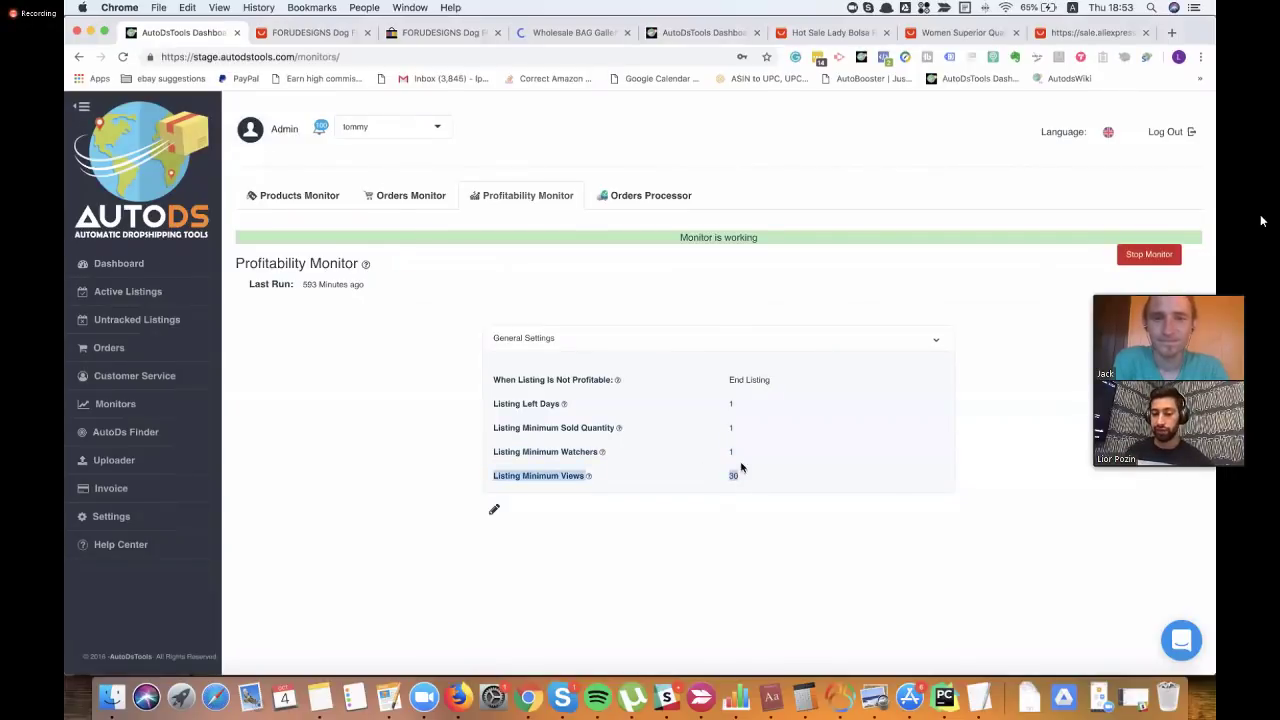
left_click(748, 453)
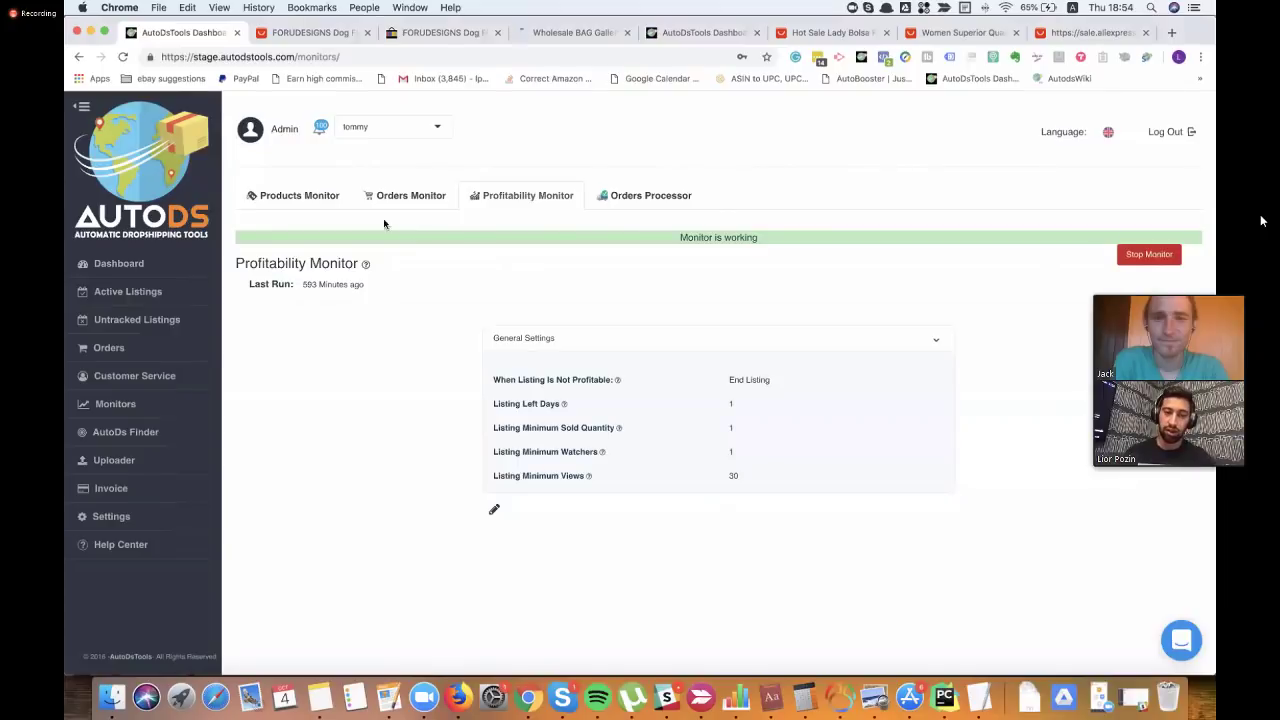
- View the Products Monitor and Profitability Monitor settings in turn, ending on the Products Monitor
left_click(331, 198)
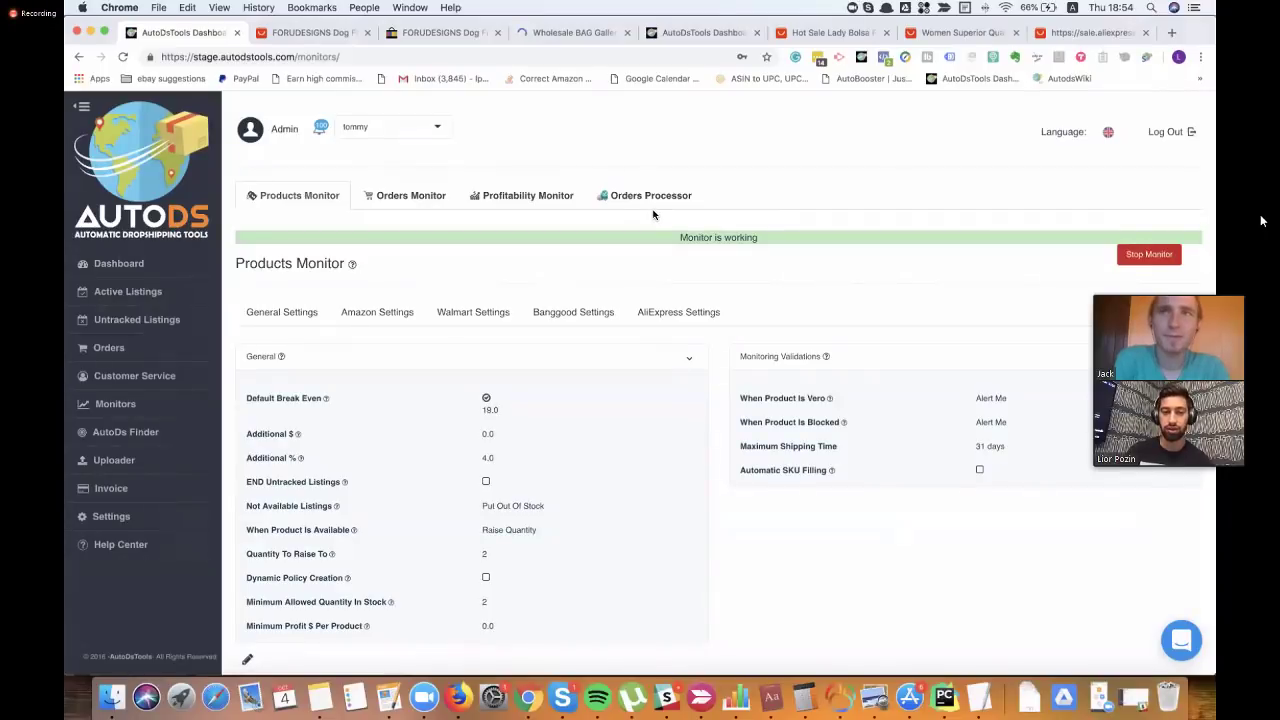
left_click(551, 205)
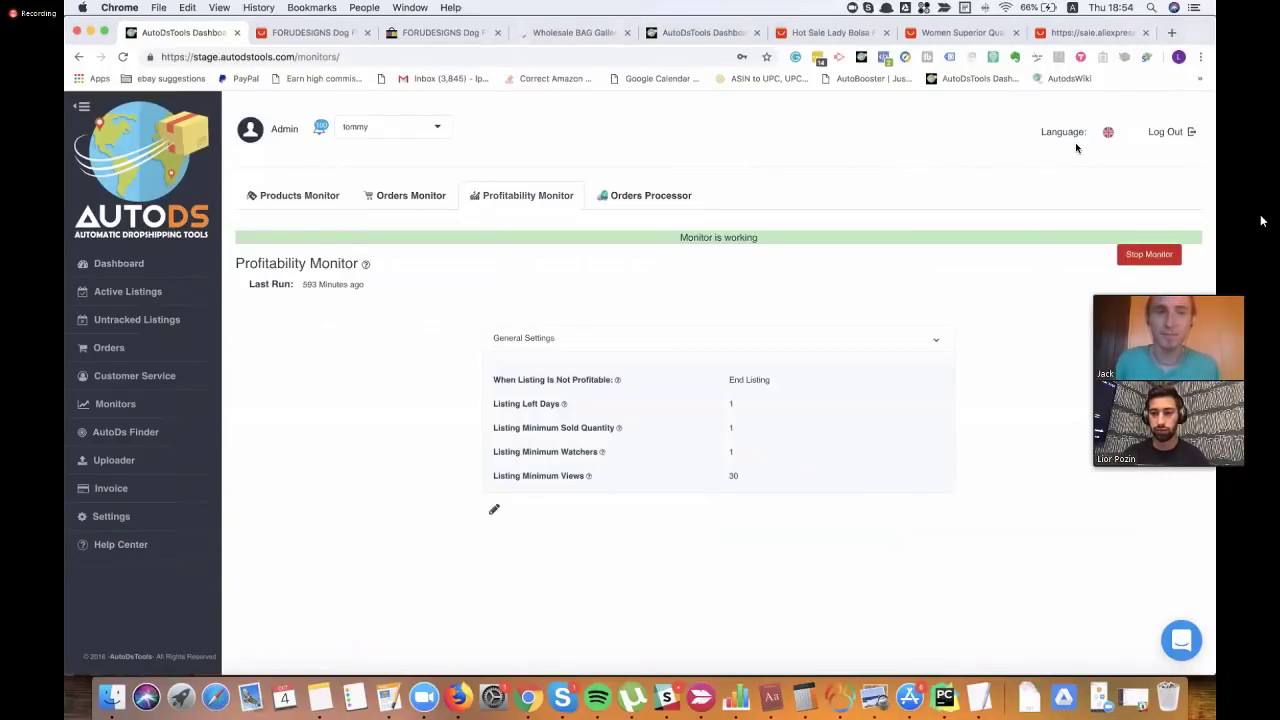
left_click(323, 201)
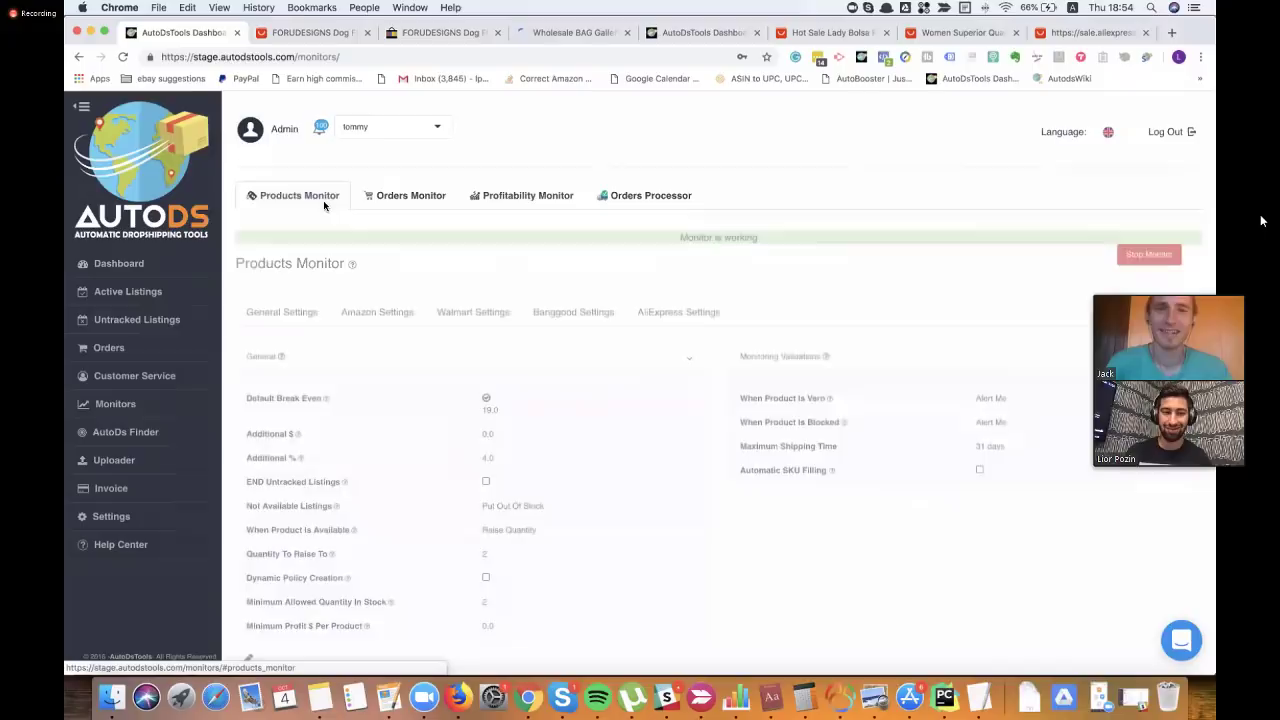
- Open the Products Monitor's Amazon settings and highlight Dynamic Break Even and the Sold By Amazon Break Even value
left_click(403, 312)
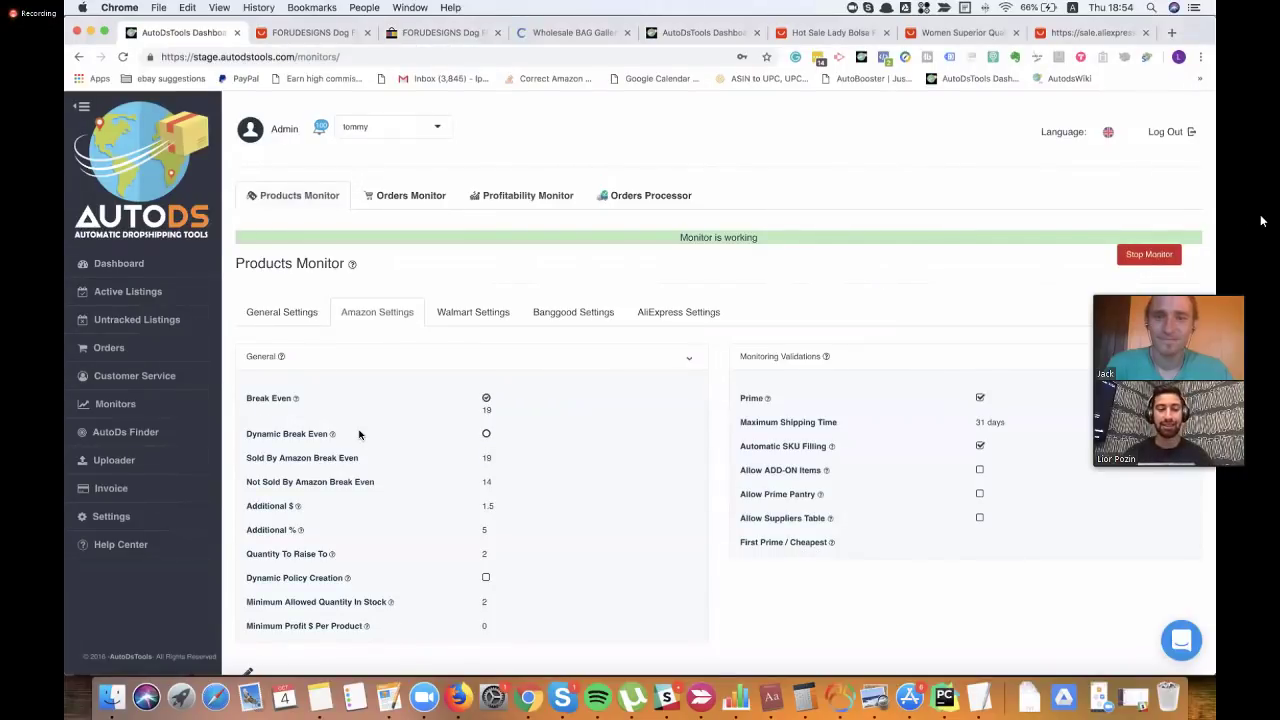
triple_click(306, 437)
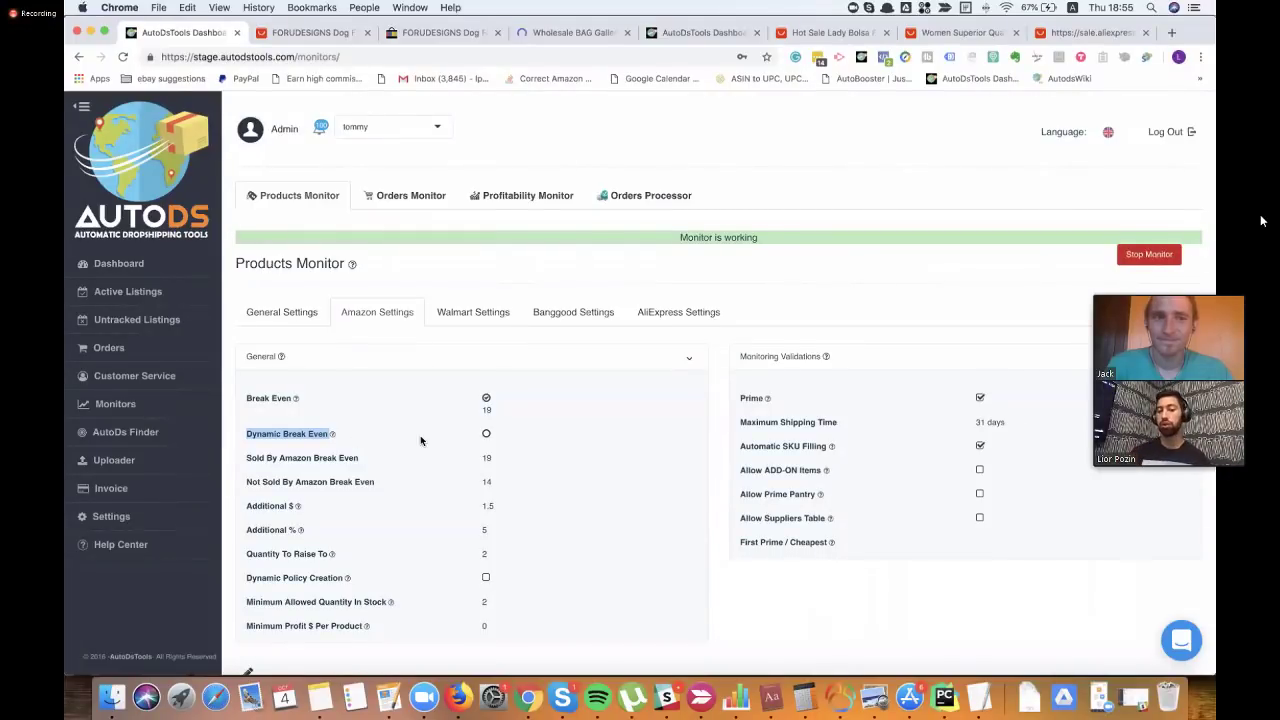
left_click(501, 452)
double_click(484, 457)
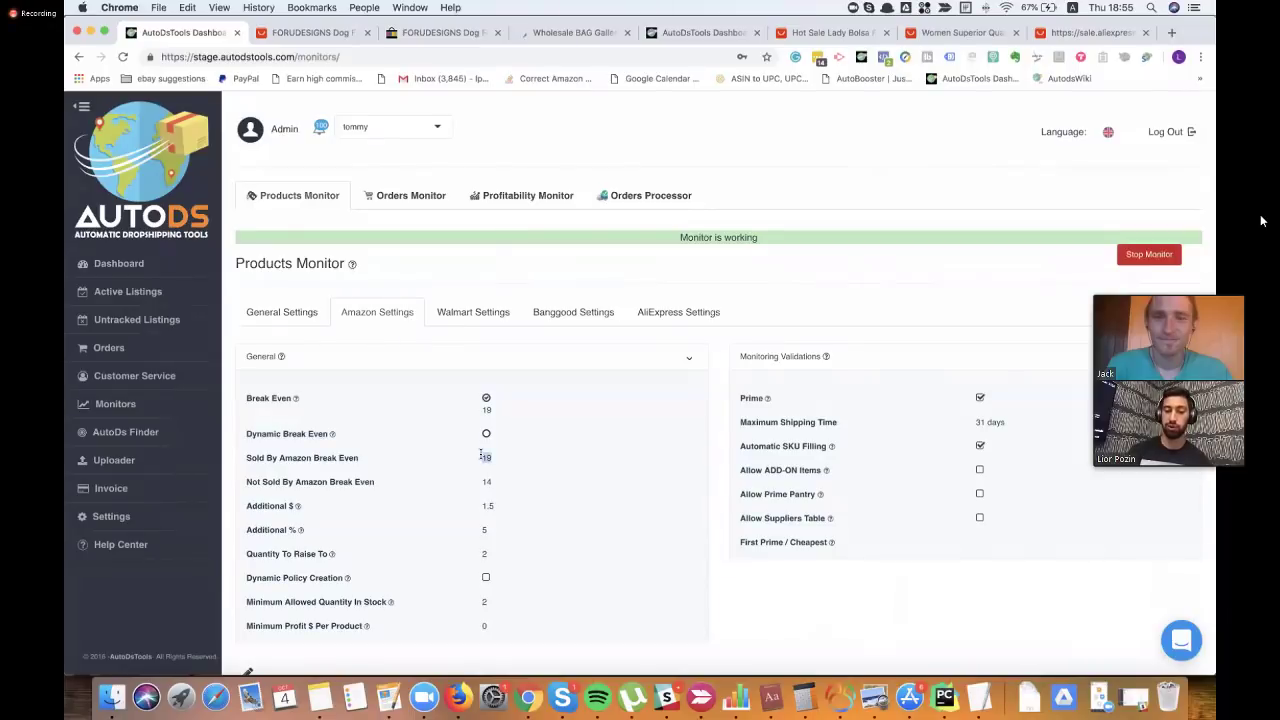
- Open the Amazon monitor settings for editing and choose Dynamic Break Even instead of the fixed Break Even
scroll(500, 449, "down", 1)
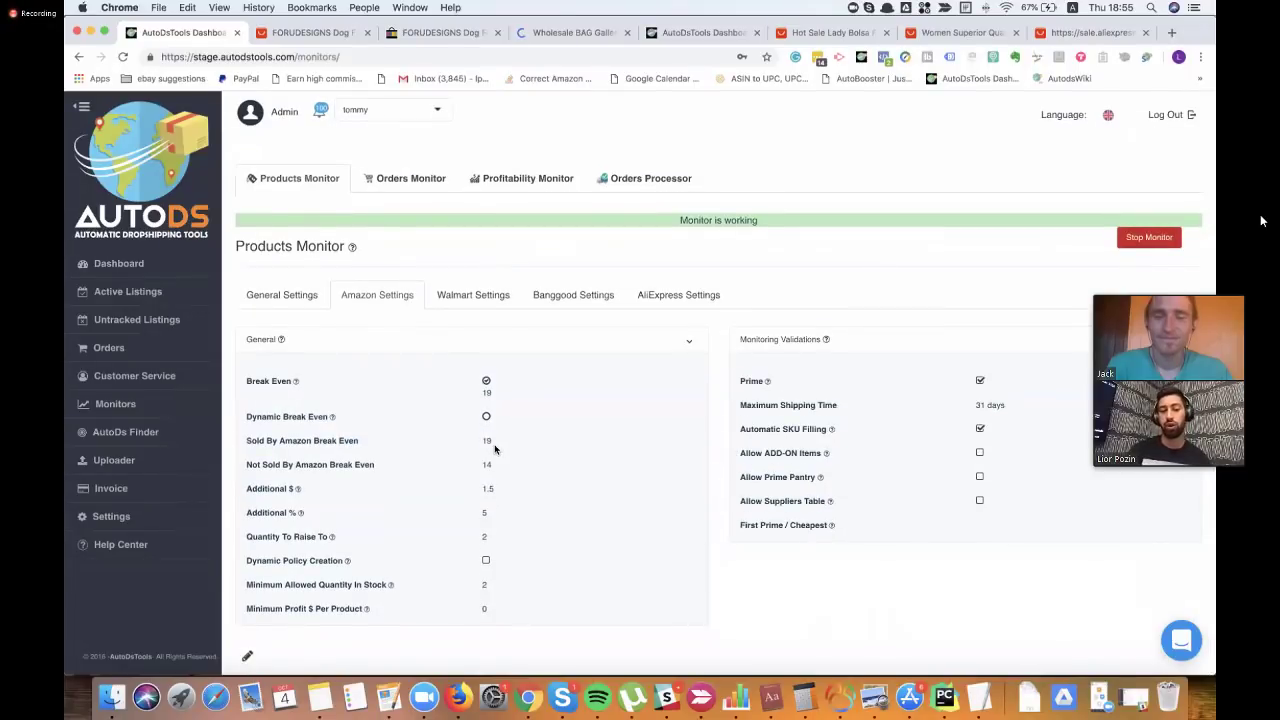
left_click(246, 655)
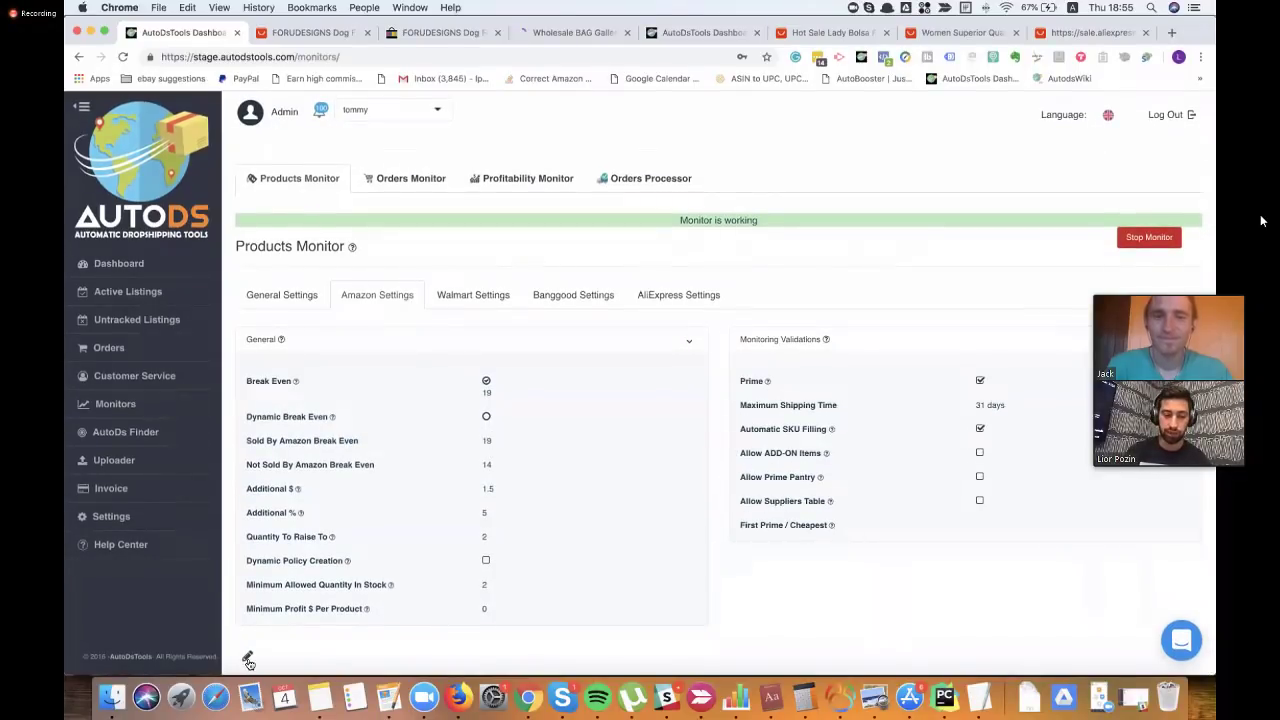
left_click(246, 655)
left_click(488, 430)
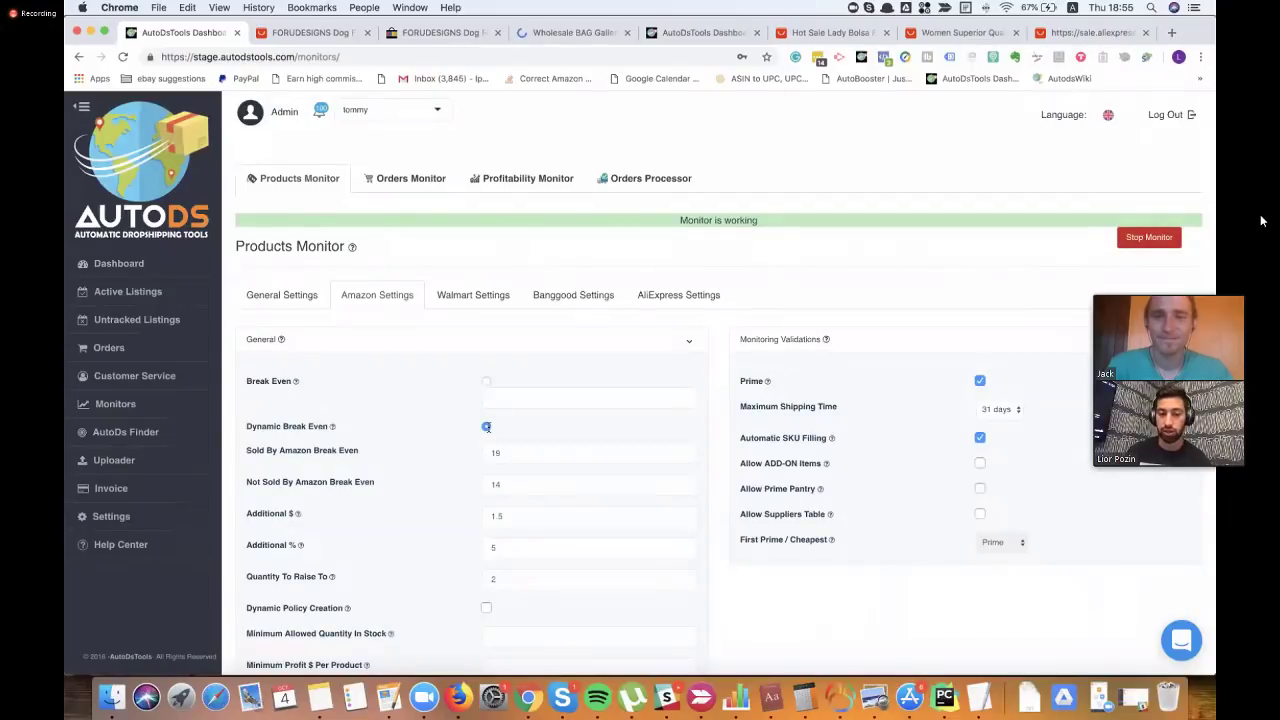
scroll(520, 420, "down", 2)
double_click(531, 391)
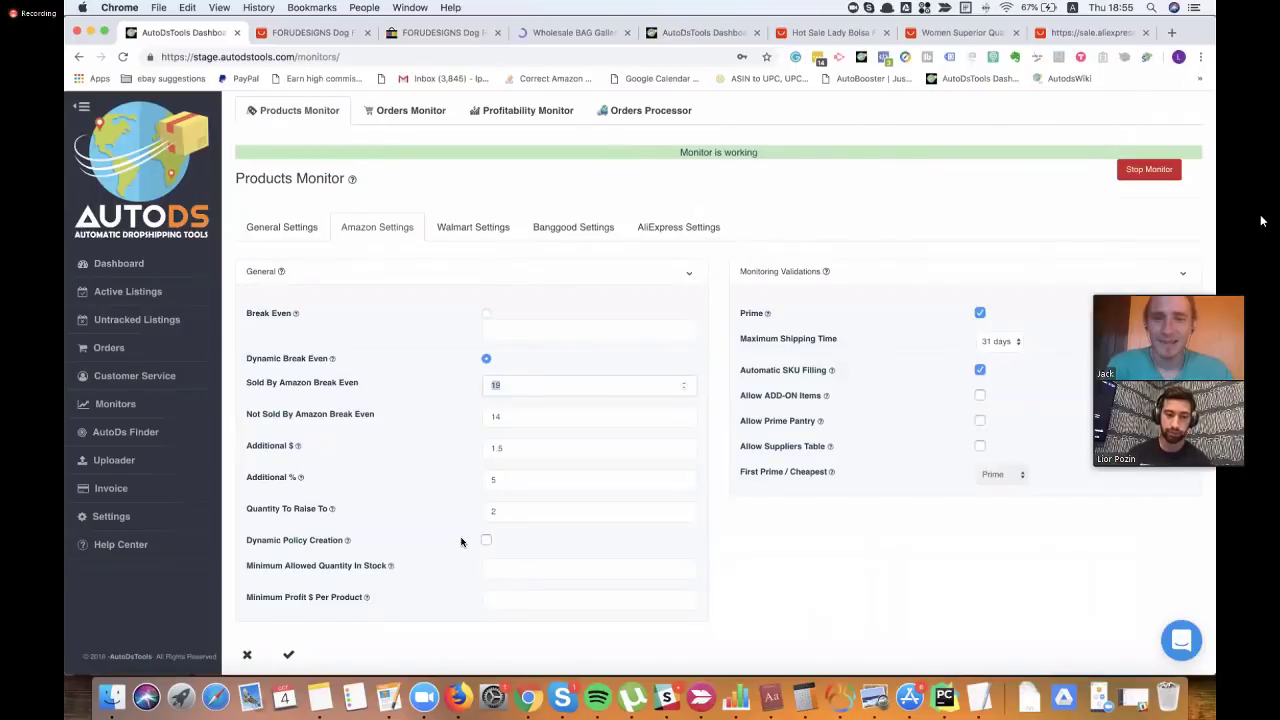
- Point out the Dynamic Policy Creation option in the Amazon monitor settings and enable it
left_click_drag(248, 540, 346, 540)
left_click(390, 545)
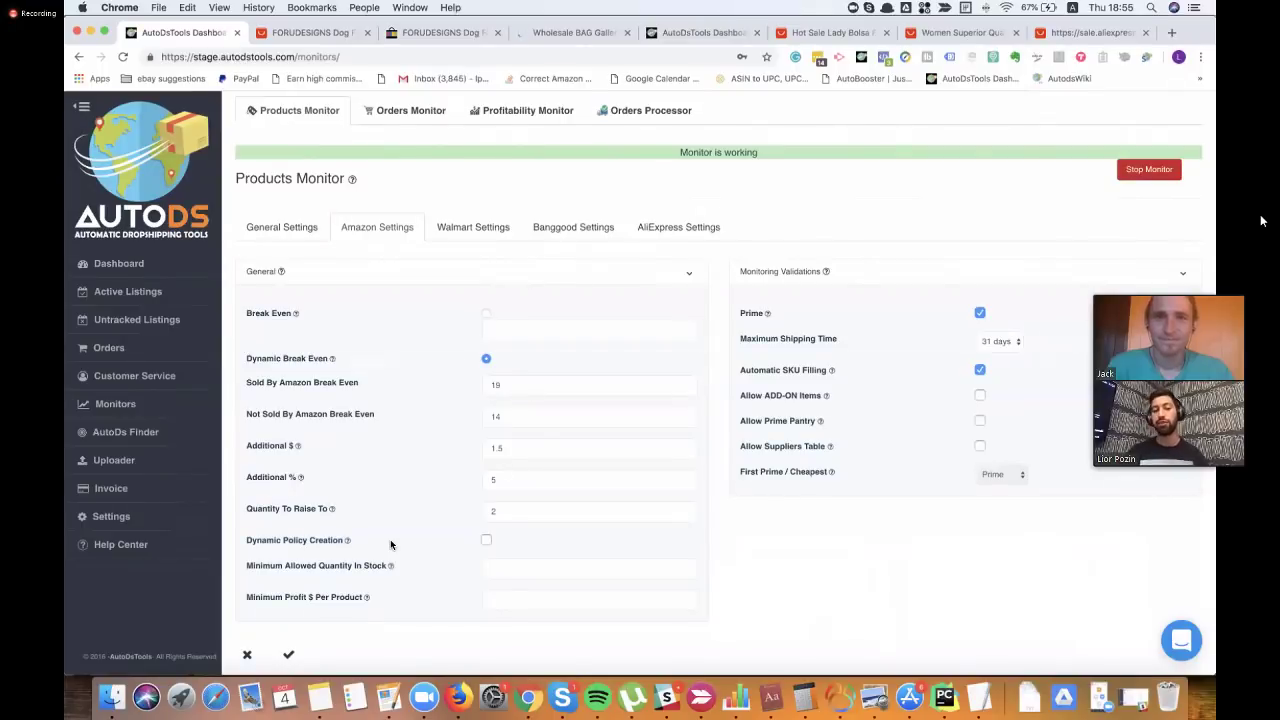
left_click(486, 540)
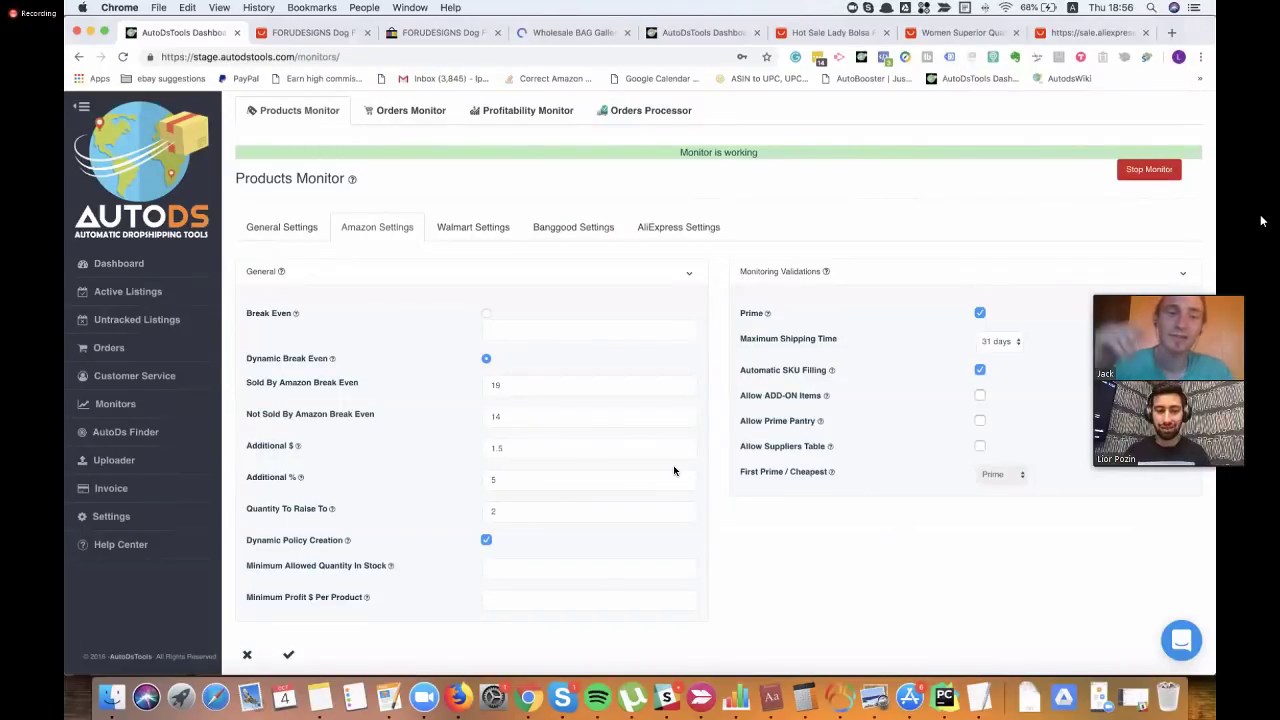
left_click(615, 448)
left_click(755, 482)
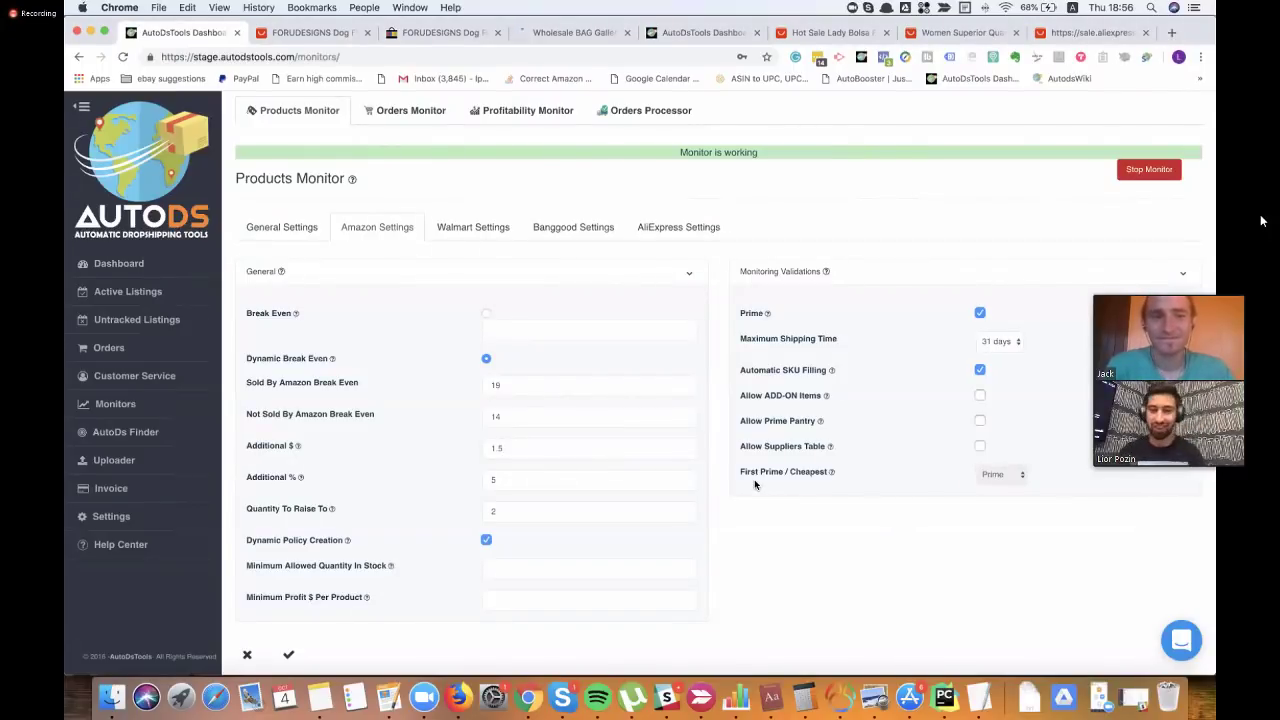